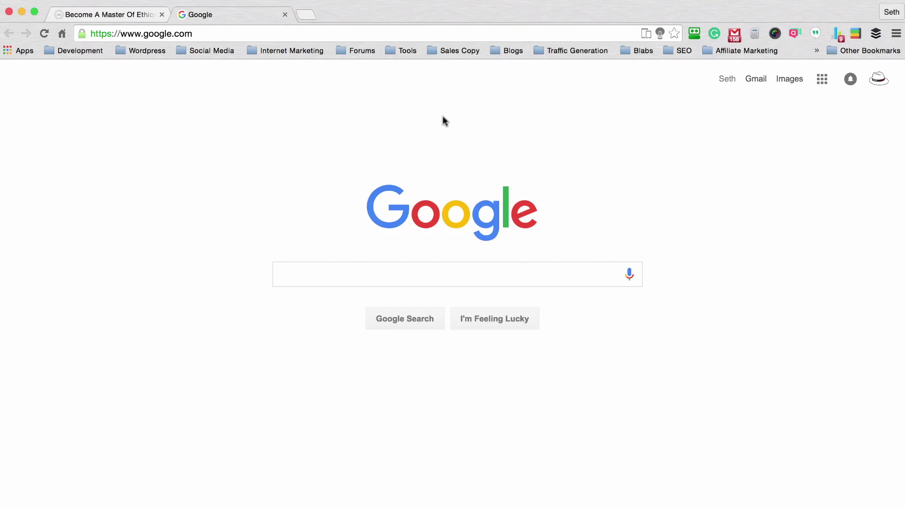
Open the browser's sign-in settings and disconnect the Google Account without clearing the data stored on this device
left_click(892, 12)
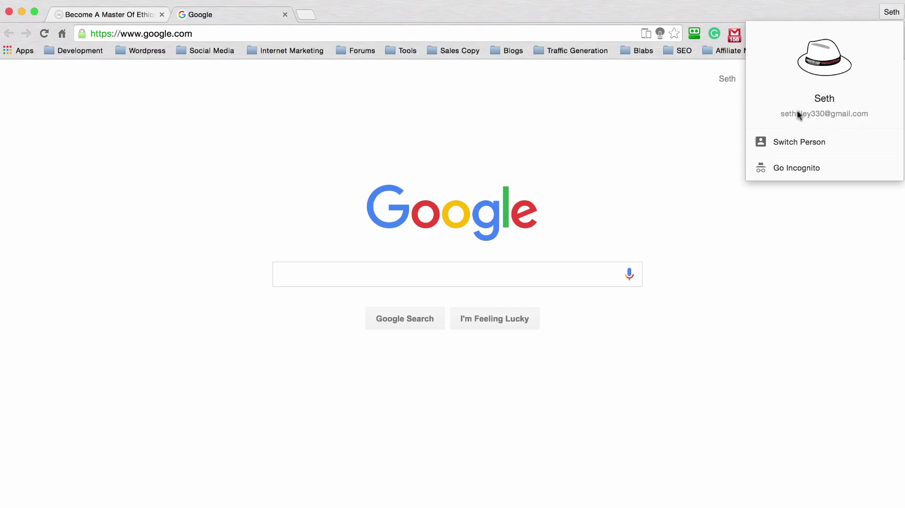
left_click(557, 105)
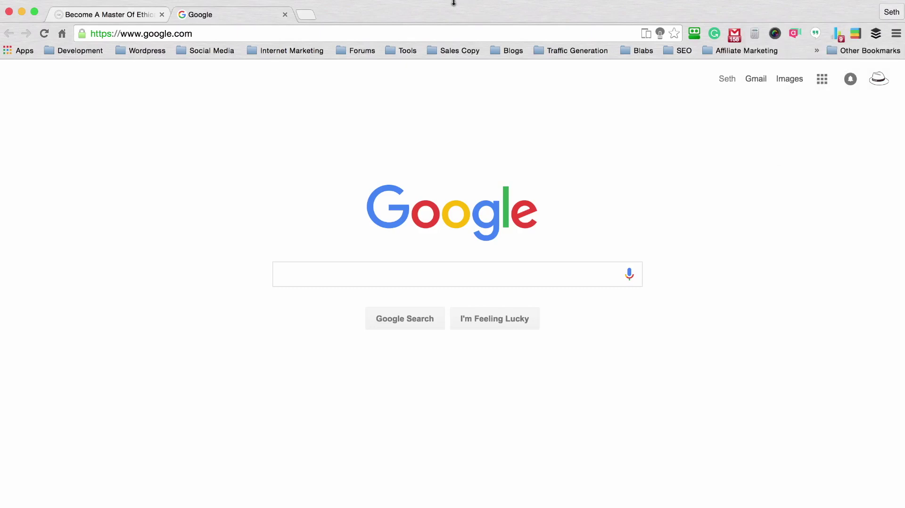
left_click(43, 0)
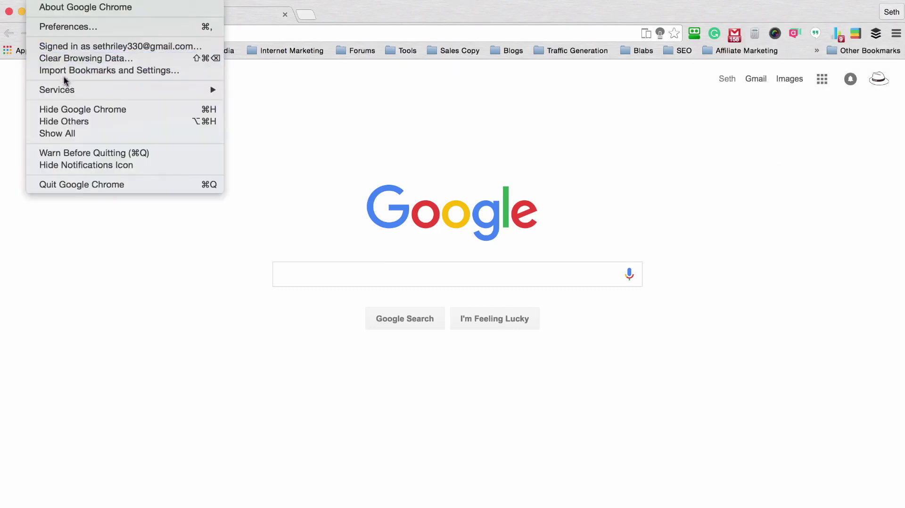
left_click(99, 46)
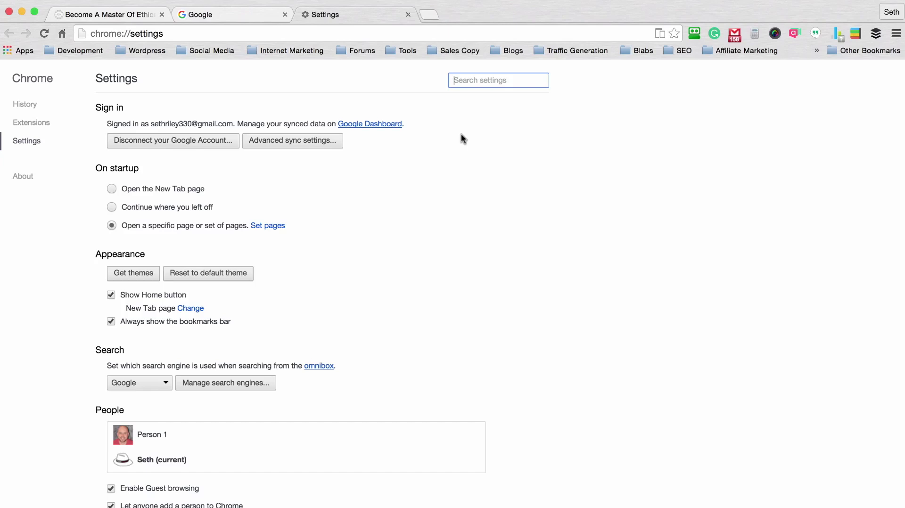
left_click(175, 141)
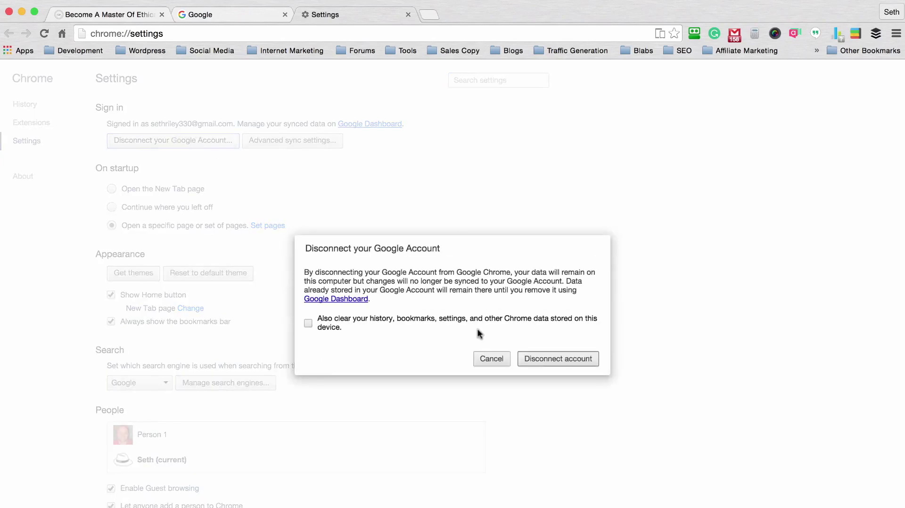
left_click(555, 358)
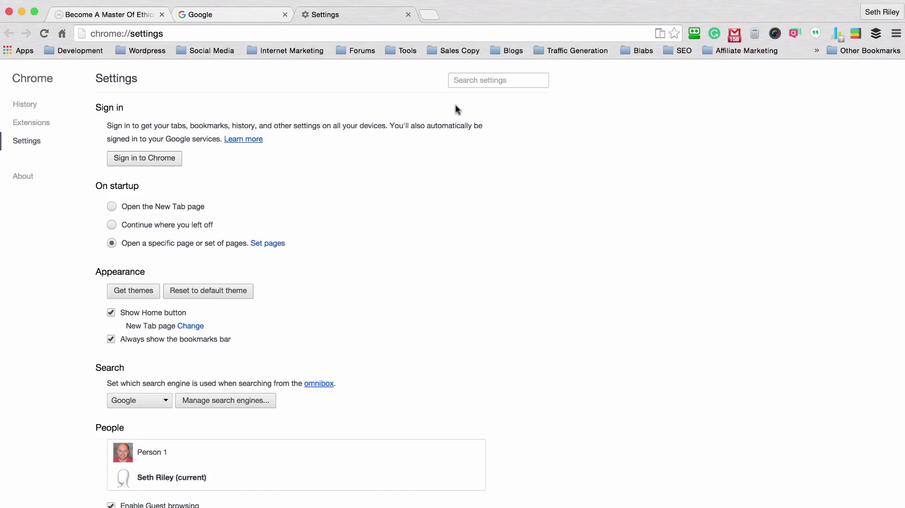
Sign in to Chrome again by entering the Google Account password, and acknowledge the sync notice
left_click(149, 163)
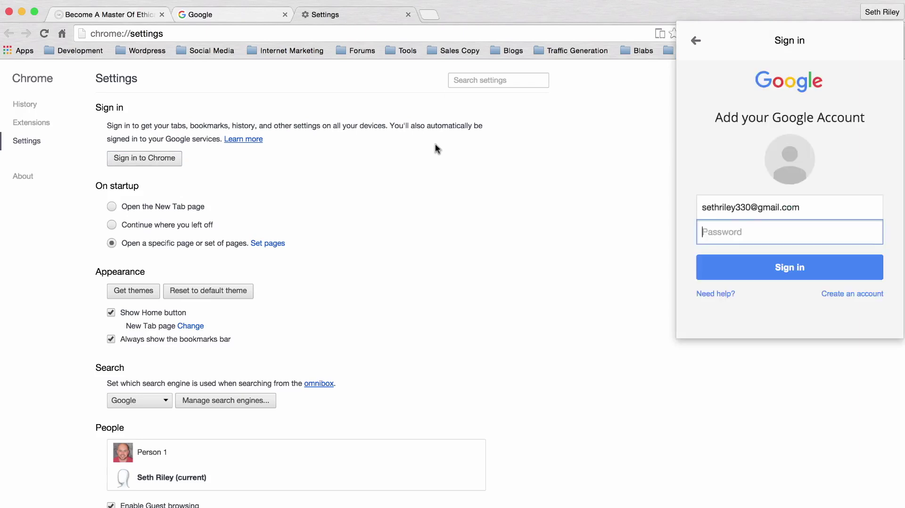
type("•••••••••••••••••")
left_click(778, 267)
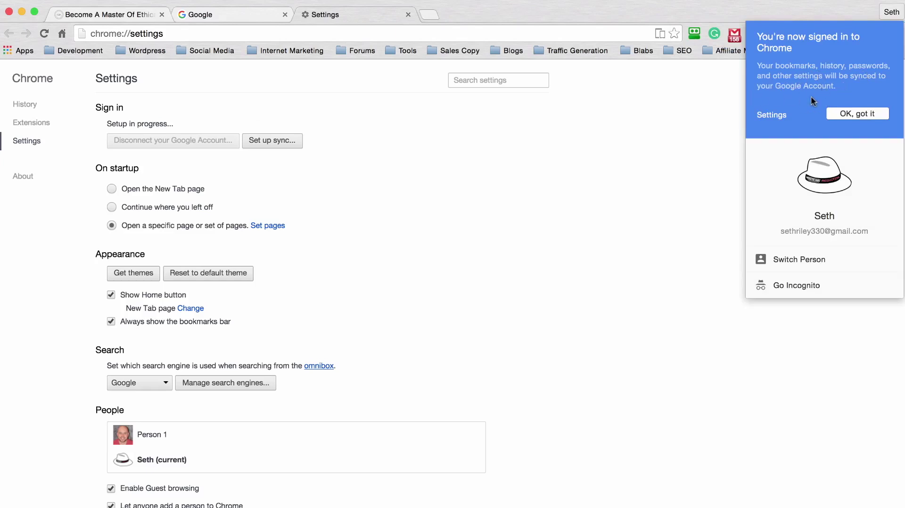
left_click(858, 115)
left_click(477, 143)
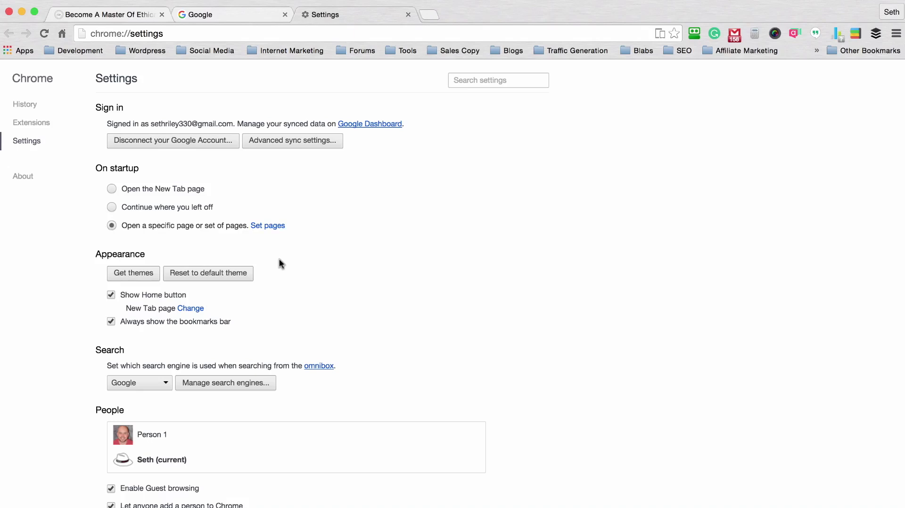
Open the list of startup pages for editing and load facebook.com in a separate tab to get its address
left_click(266, 226)
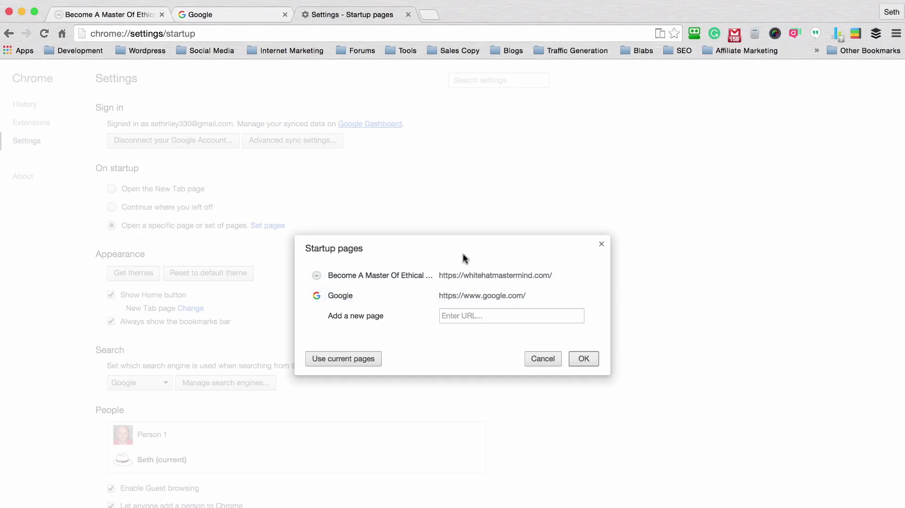
left_click(430, 15)
type("facebook.com")
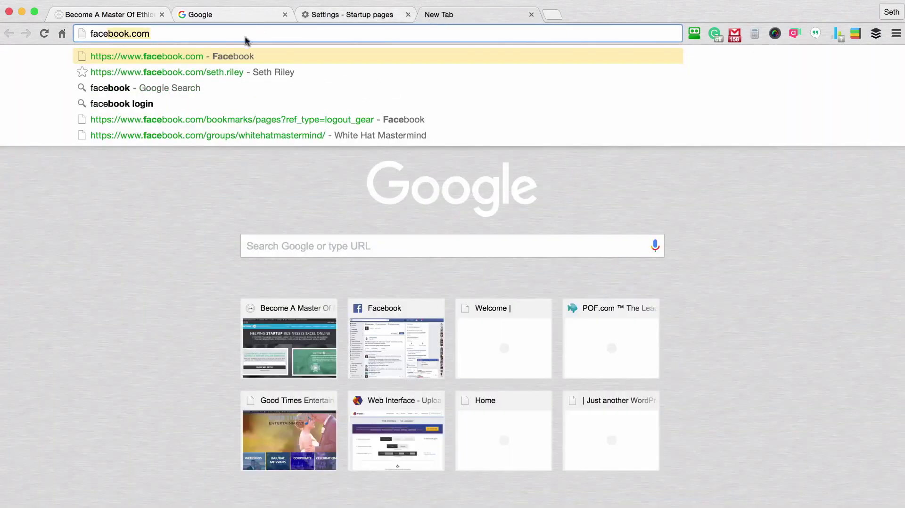
left_click(165, 54)
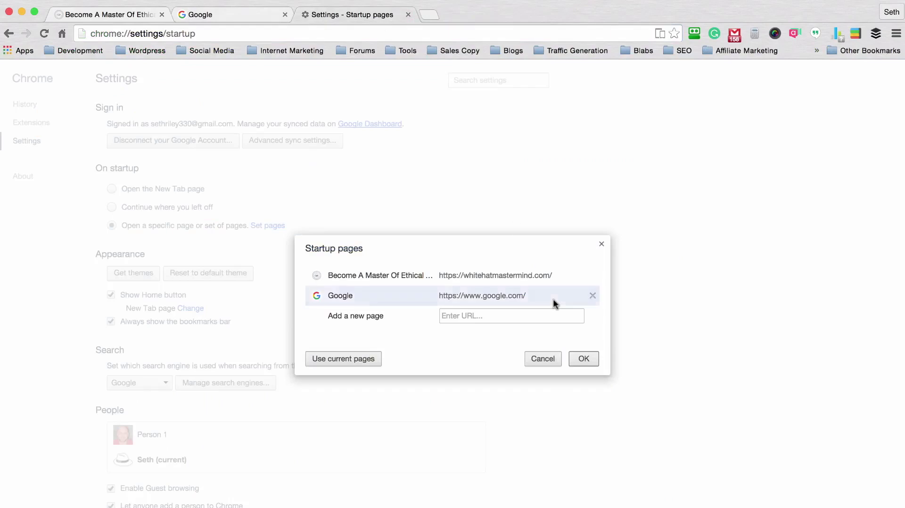
left_click(482, 316)
type("https://www.facebook.com/")
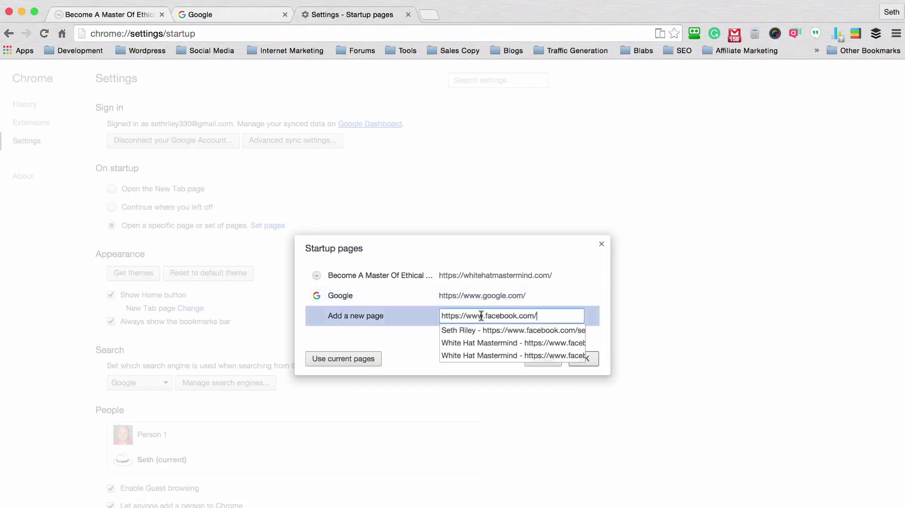
key("Return")
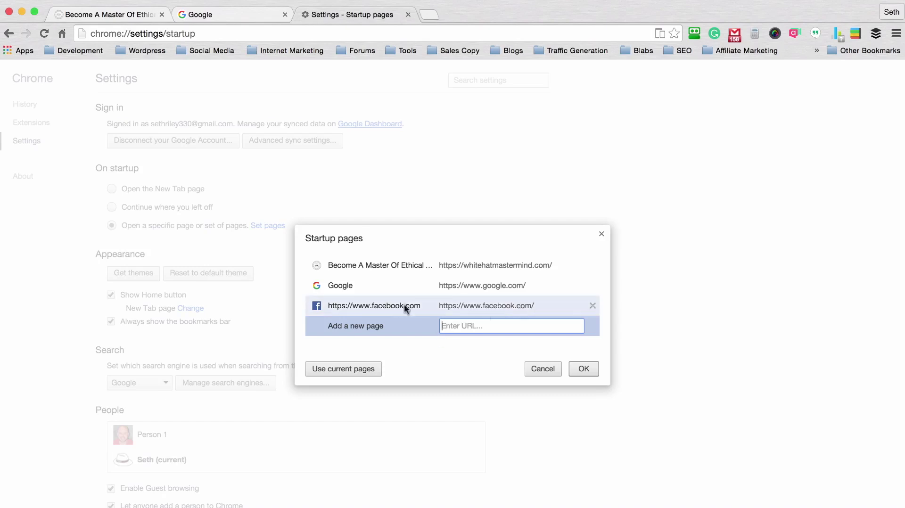
left_click(583, 369)
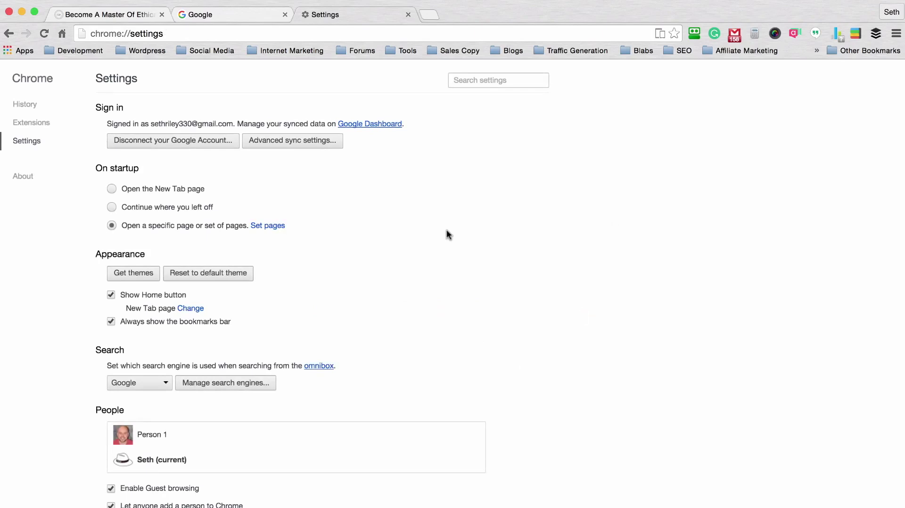
key("super+alt+Left")
left_click(443, 272)
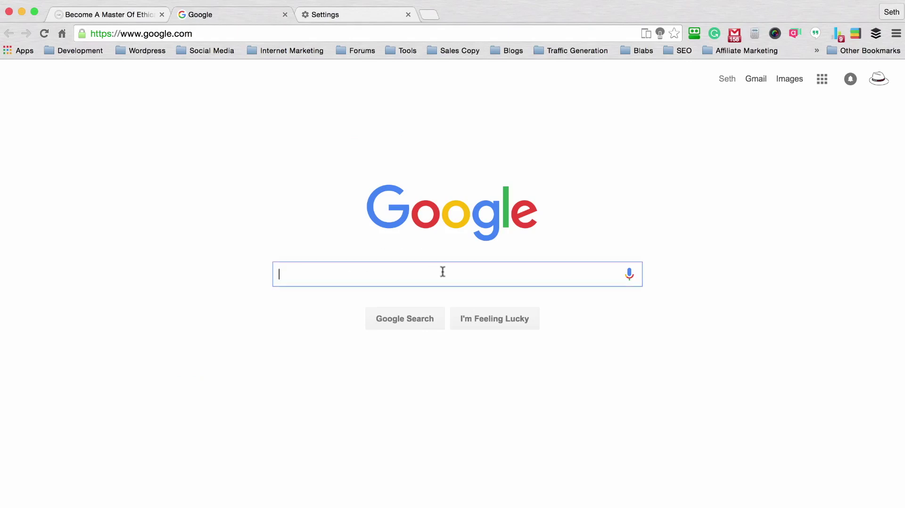
left_click(776, 227)
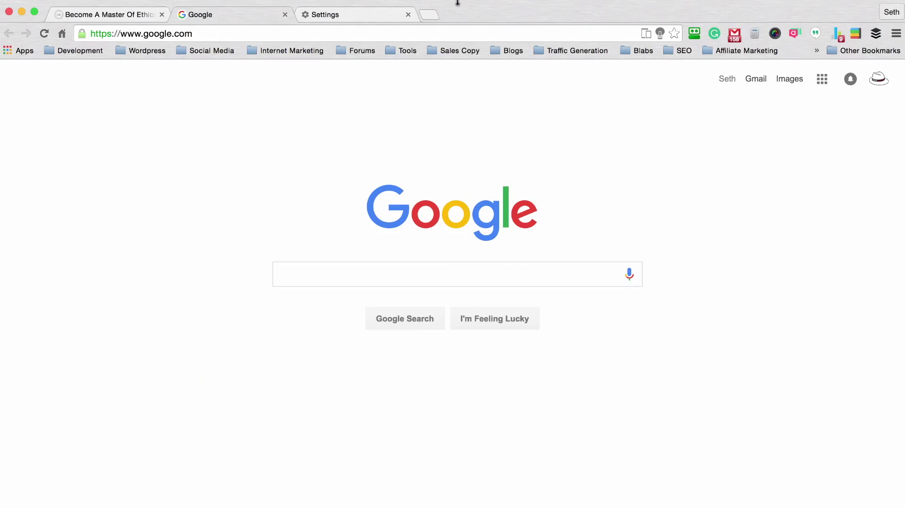
Return to the browser settings and open the theme gallery from the Appearance section
left_click(340, 15)
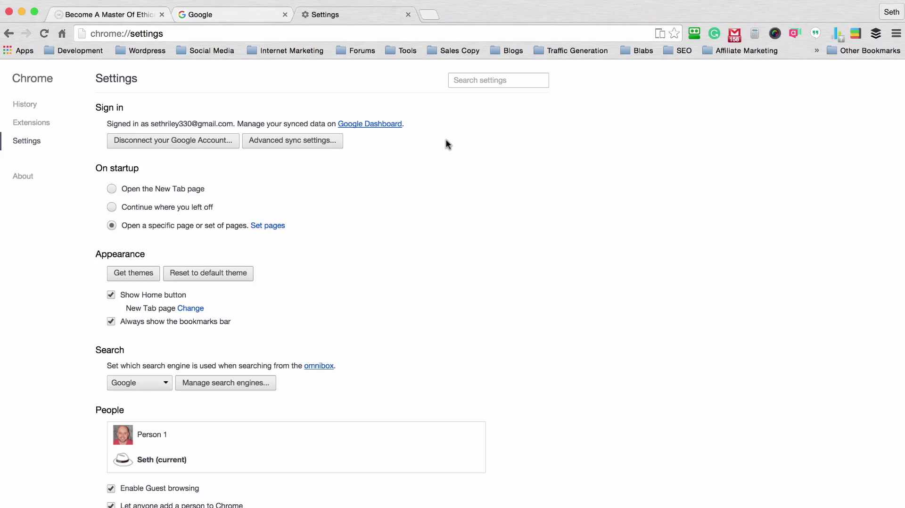
scroll(447, 143, "down", 1)
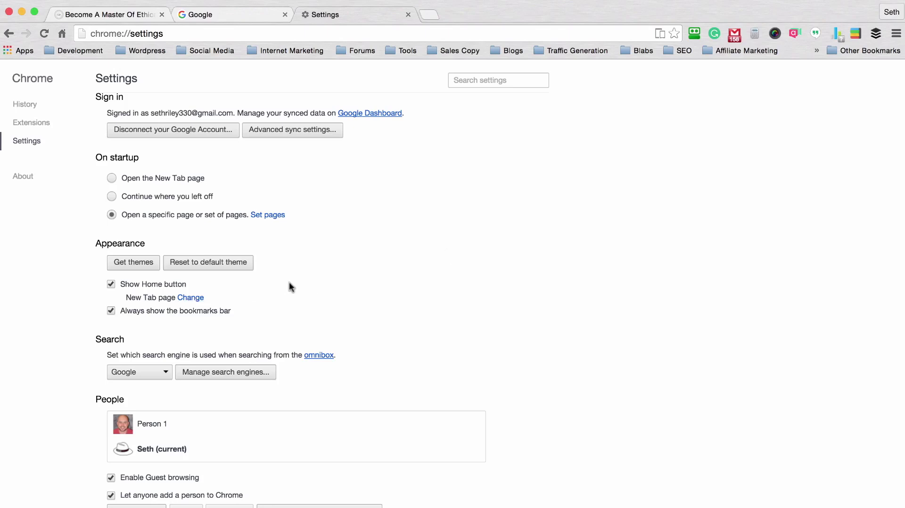
left_click(134, 263)
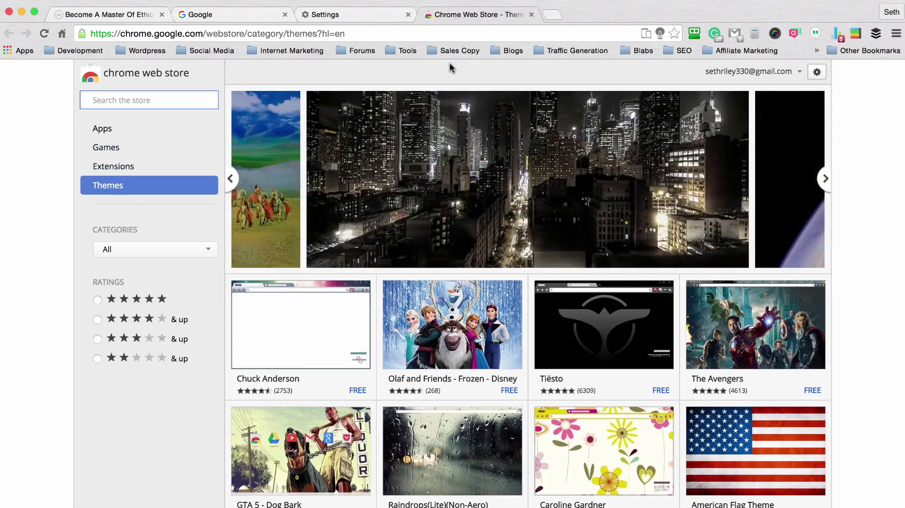
Browse the featured themes and the free theme listings in the Chrome Web Store
mouse_move(452, 182)
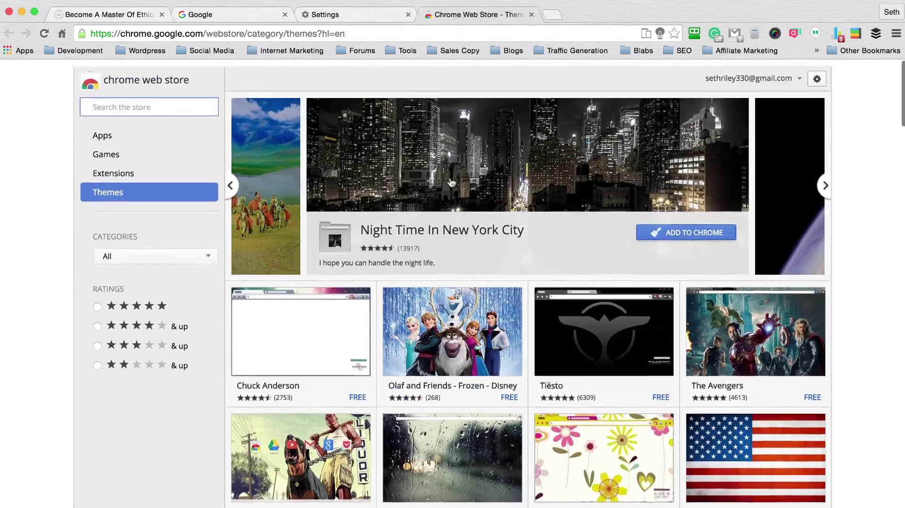
left_click(825, 179)
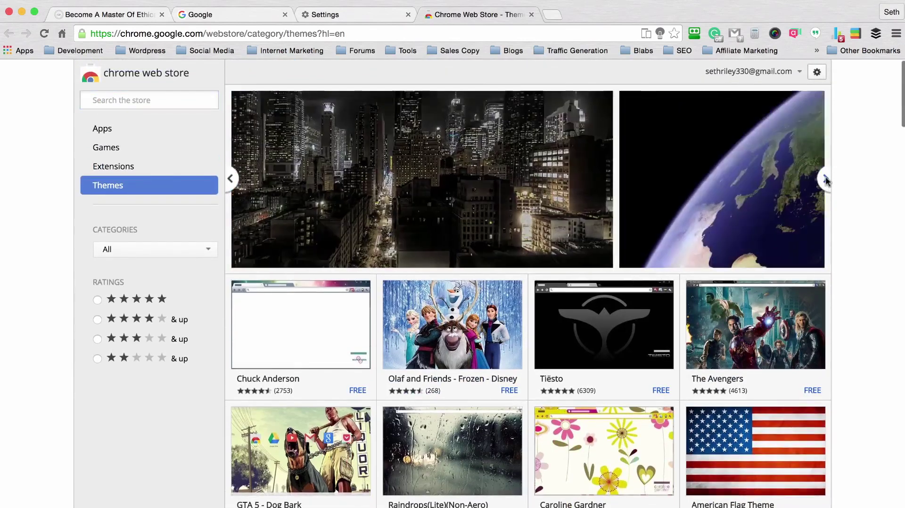
left_click(825, 179)
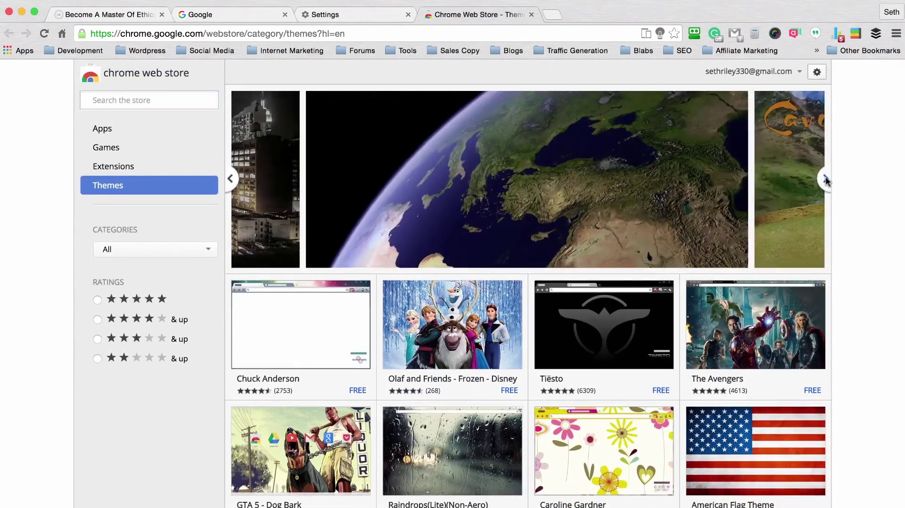
left_click(826, 178)
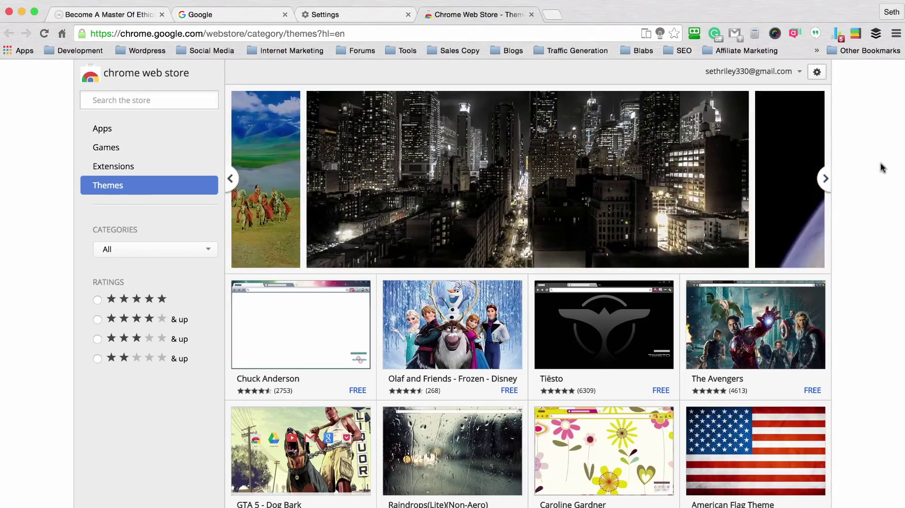
scroll(882, 170, "down", 3)
scroll(883, 168, "down", 2)
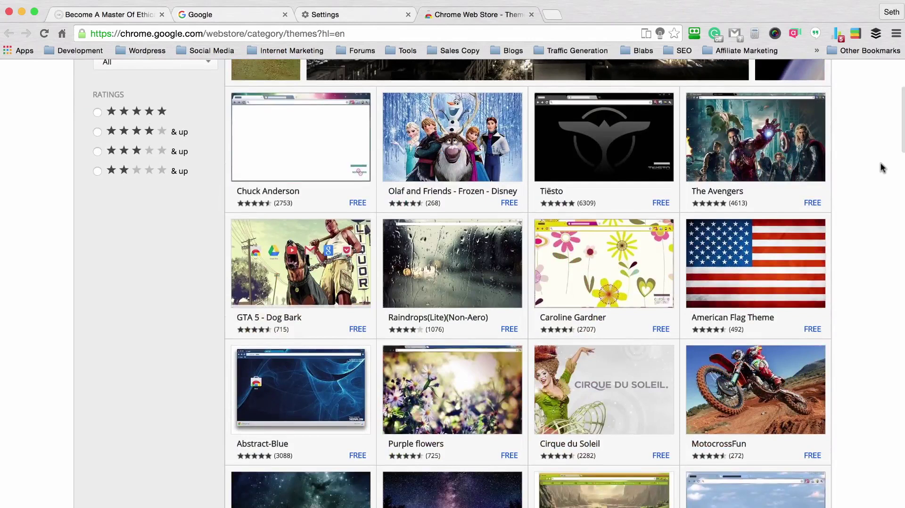
scroll(882, 167, "down", 2)
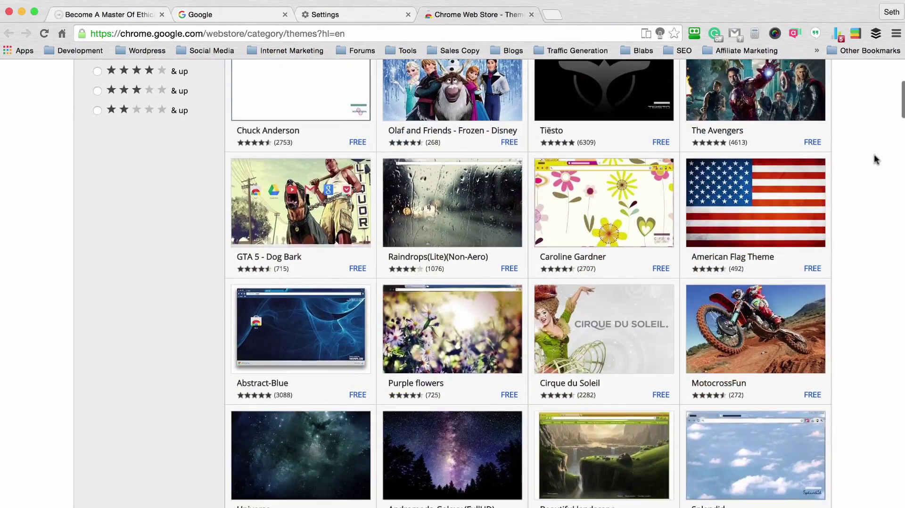
scroll(873, 162, "up", 2)
scroll(864, 180, "up", 2)
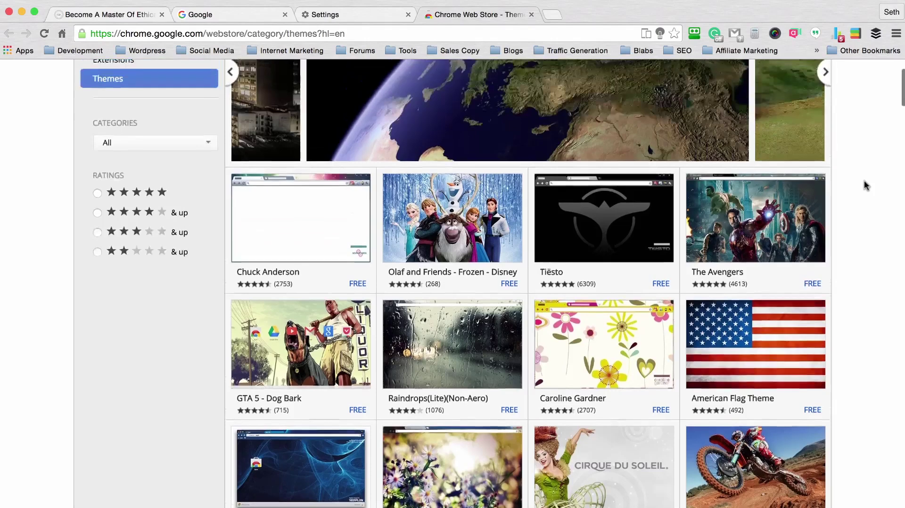
scroll(873, 167, "down", 5)
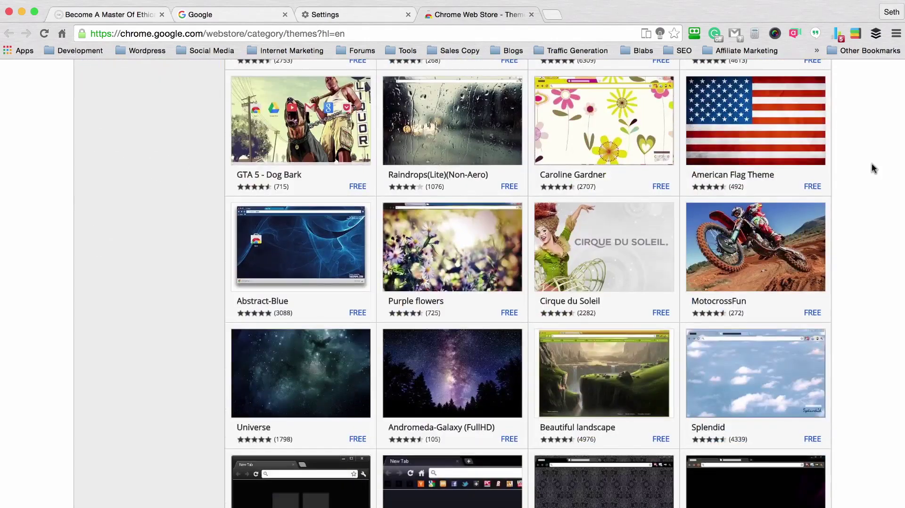
scroll(873, 163, "down", 1)
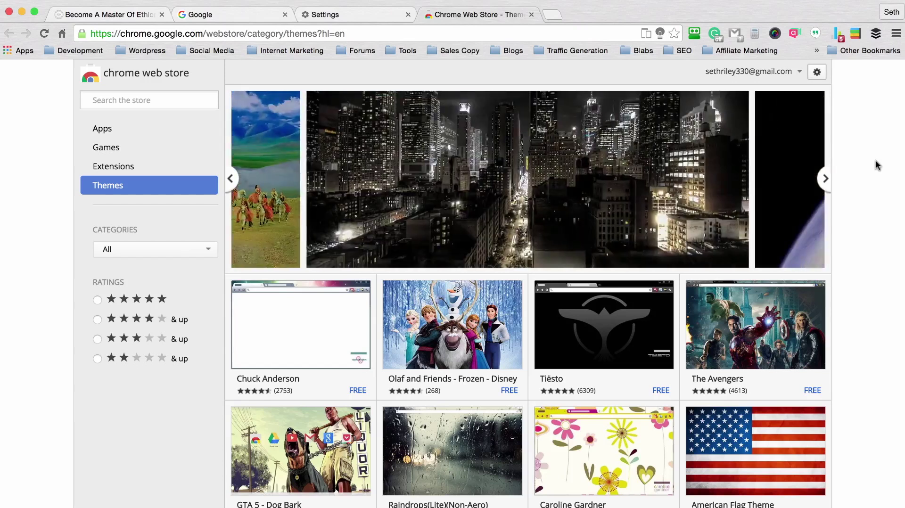
scroll(876, 166, "down", 3)
scroll(168, 348, "up", 3)
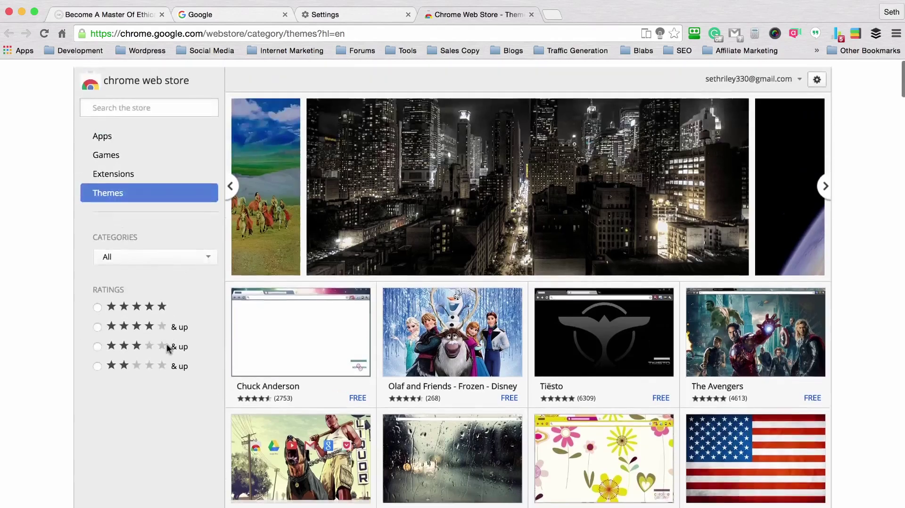
Switch the Chrome Web Store to the Extensions category and look through the featured and new extensions
left_click(123, 169)
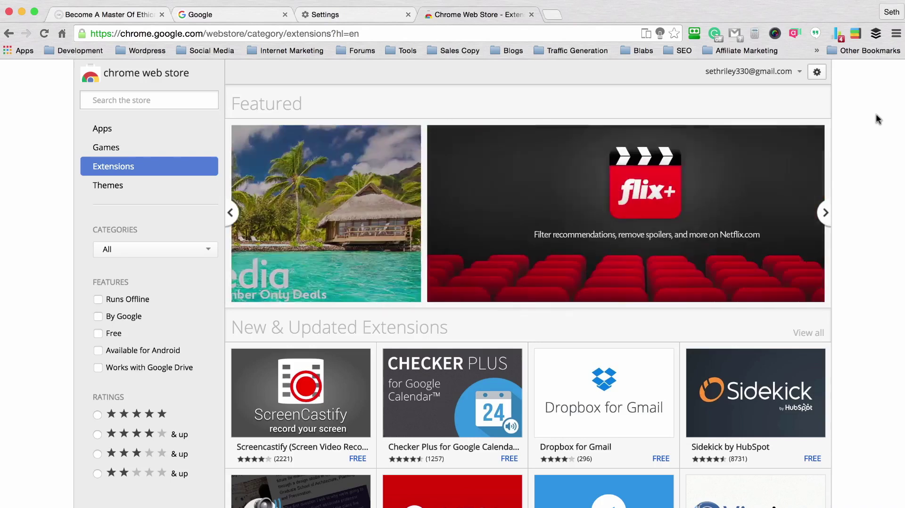
scroll(876, 114, "down", 5)
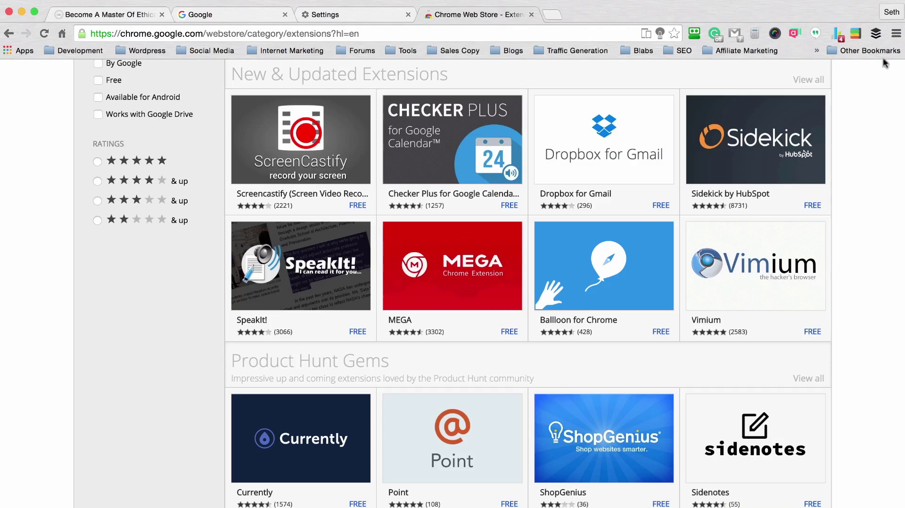
scroll(684, 165, "up", 5)
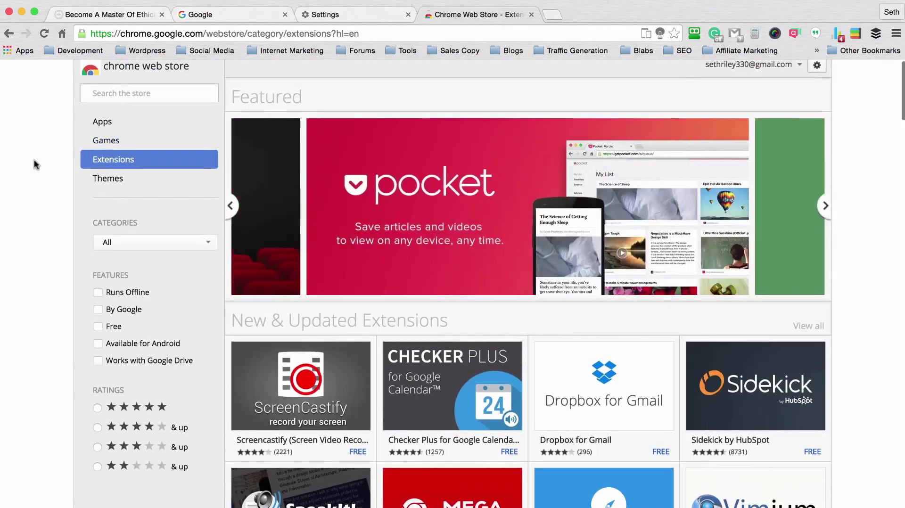
scroll(34, 160, "down", 2)
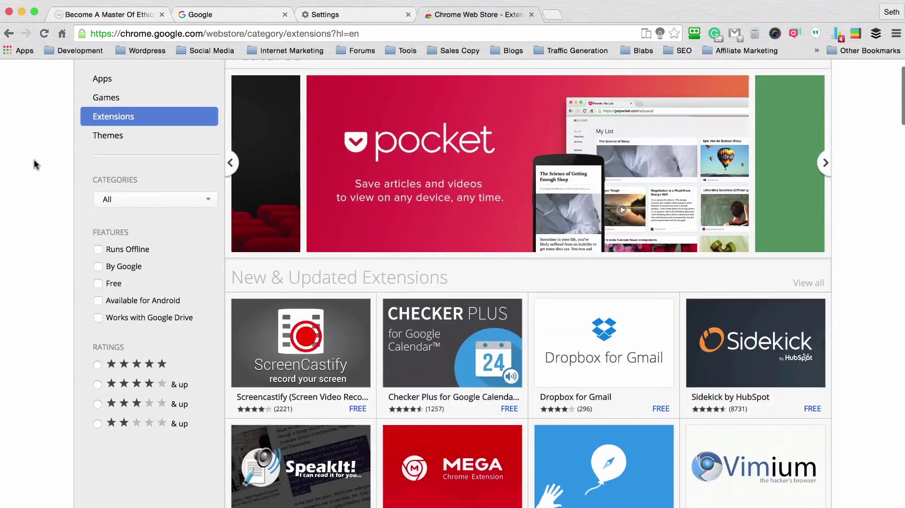
scroll(33, 159, "down", 2)
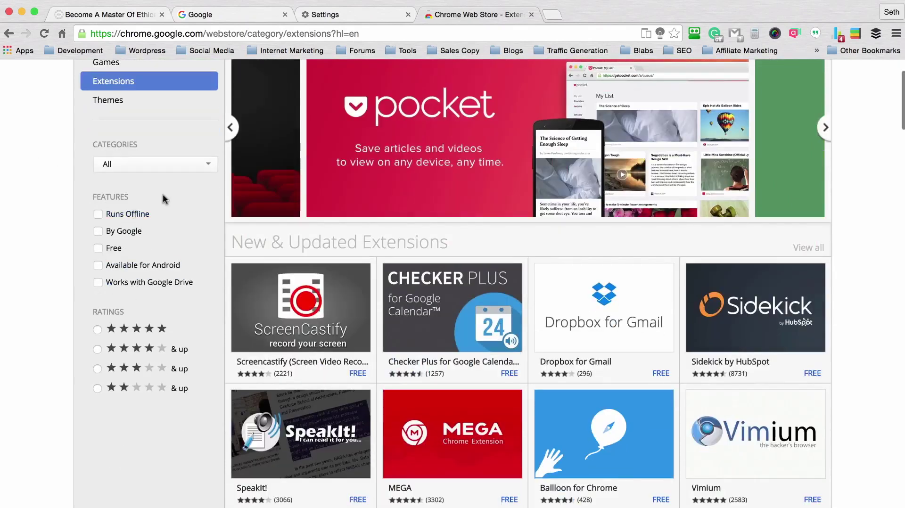
Filter the Web Store extensions to those made by Google and look through the listings
left_click(98, 231)
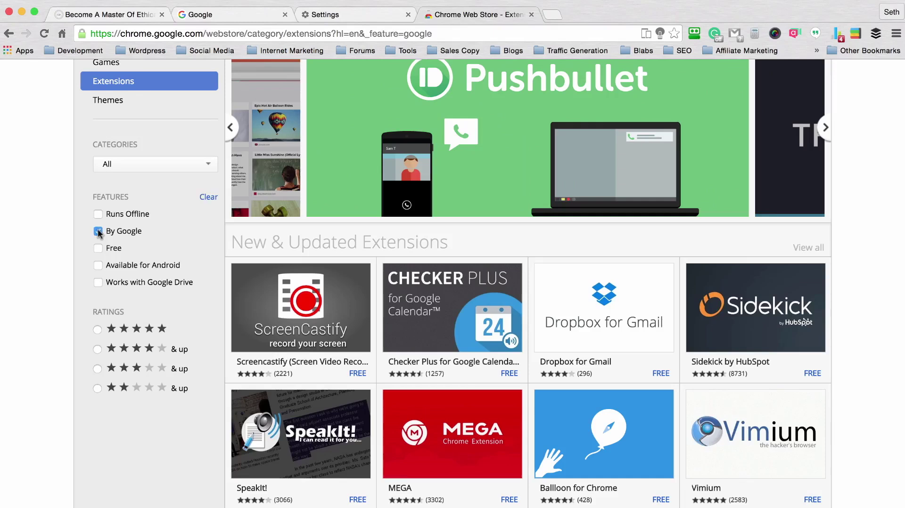
scroll(875, 171, "down", 1)
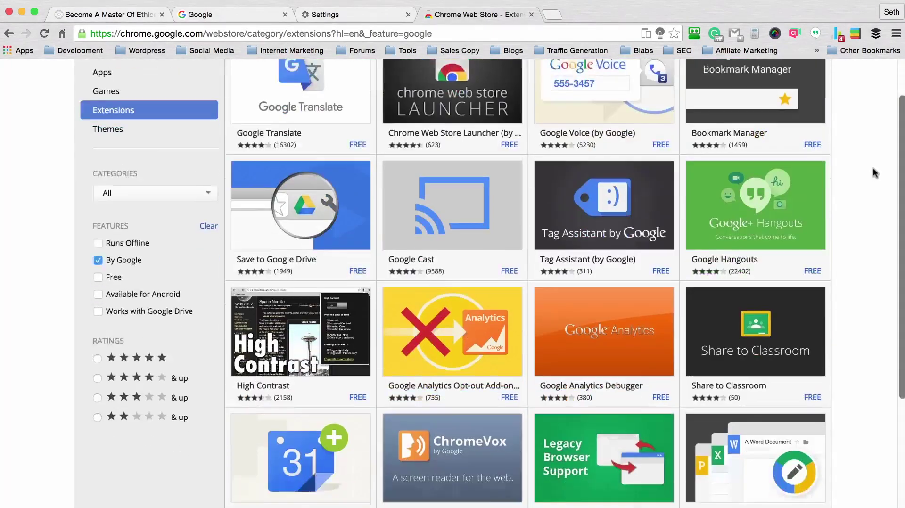
scroll(875, 171, "up", 1)
scroll(519, 479, "down", 4)
scroll(556, 299, "up", 1)
scroll(556, 300, "up", 3)
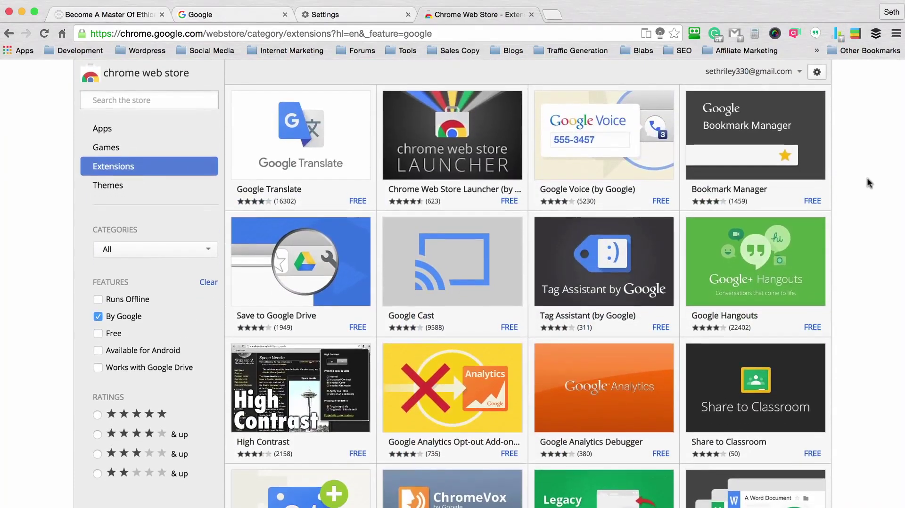
scroll(872, 144, "down", 1)
scroll(870, 144, "up", 1)
scroll(870, 143, "down", 10)
scroll(871, 144, "up", 10)
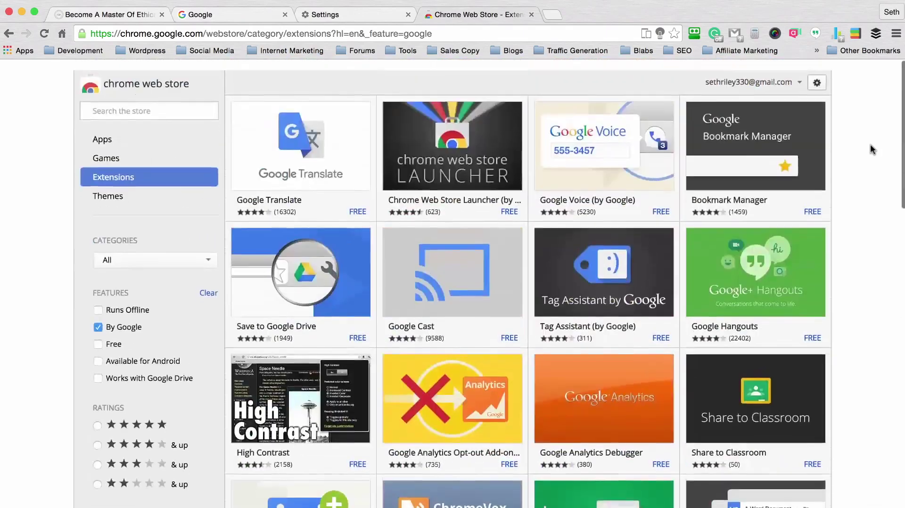
scroll(870, 143, "down", 10)
scroll(871, 144, "up", 10)
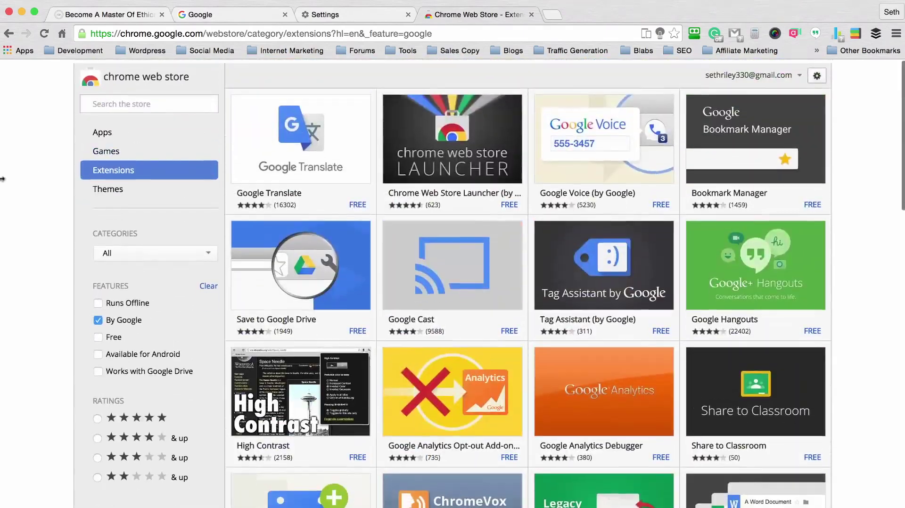
View the Games and Apps categories and the store's options in the Chrome Web Store, and close the store page
left_click(112, 148)
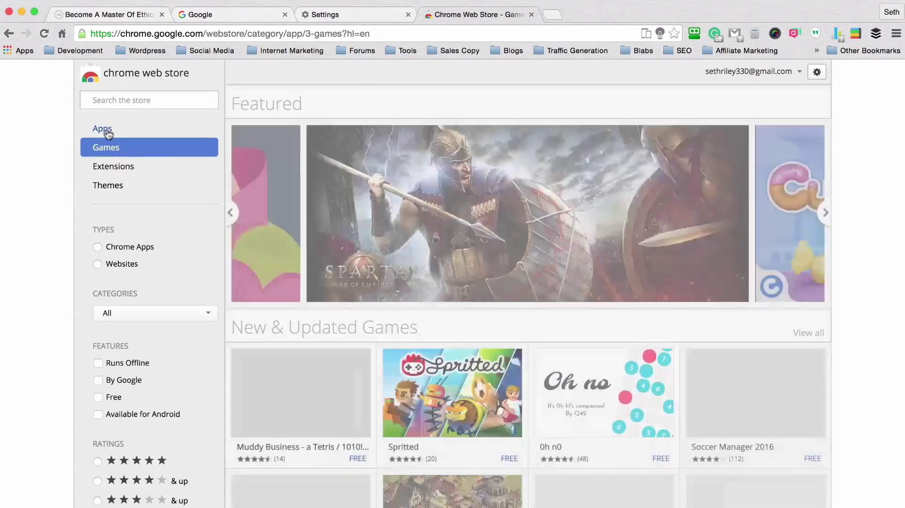
left_click(133, 133)
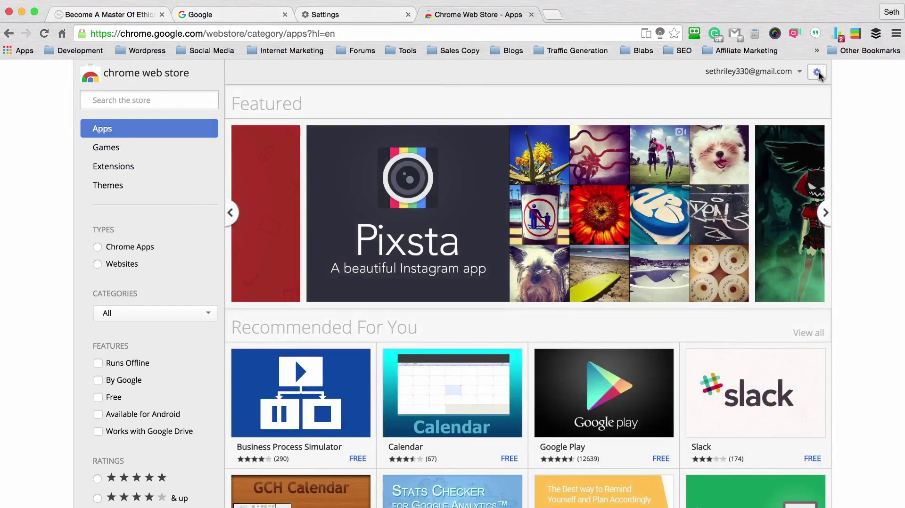
left_click(818, 73)
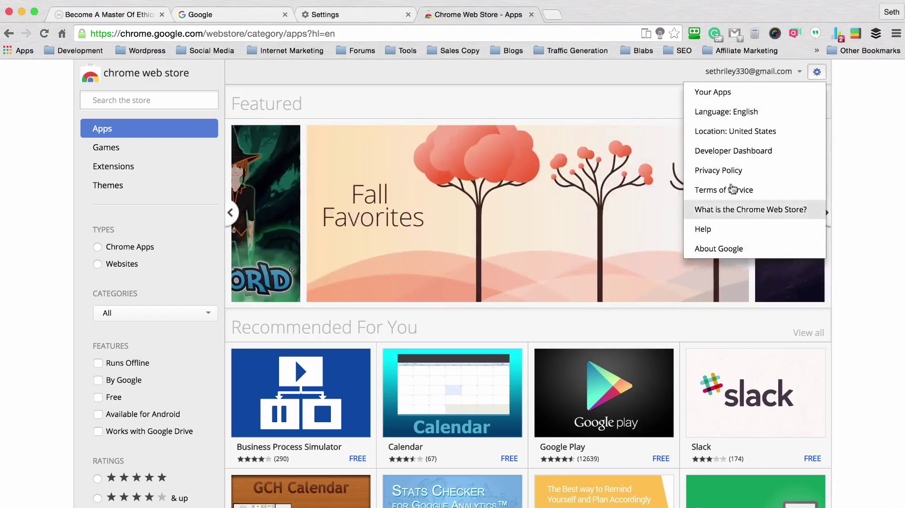
left_click(868, 112)
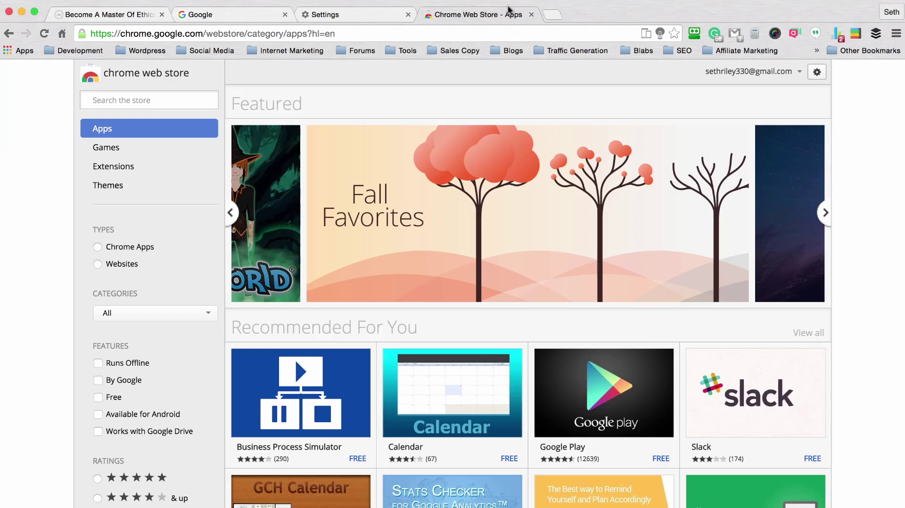
left_click(532, 14)
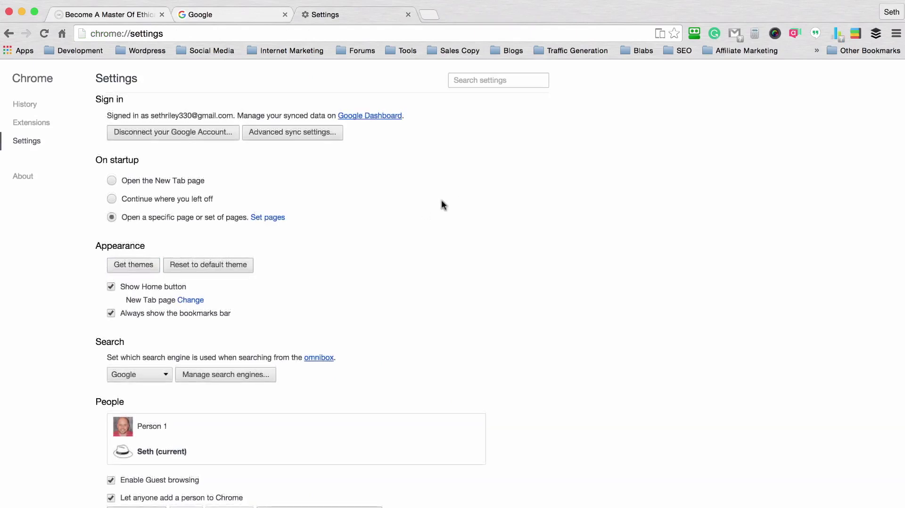
Open a New Tab page to examine its search box and site shortcuts, and close it again
left_click(431, 15)
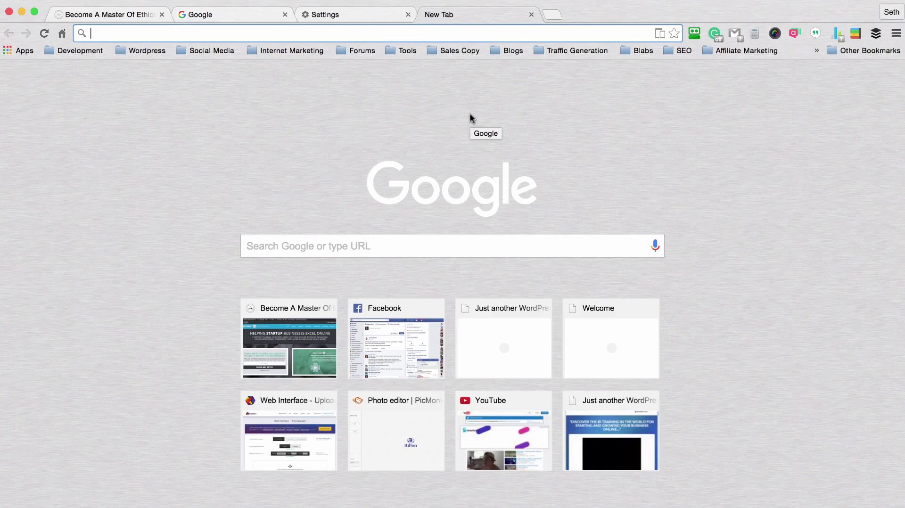
left_click(458, 249)
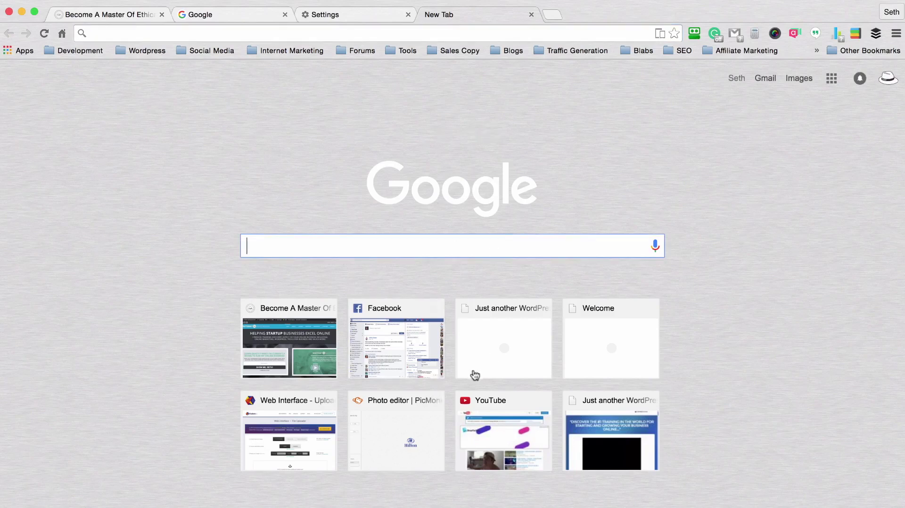
left_click(458, 113)
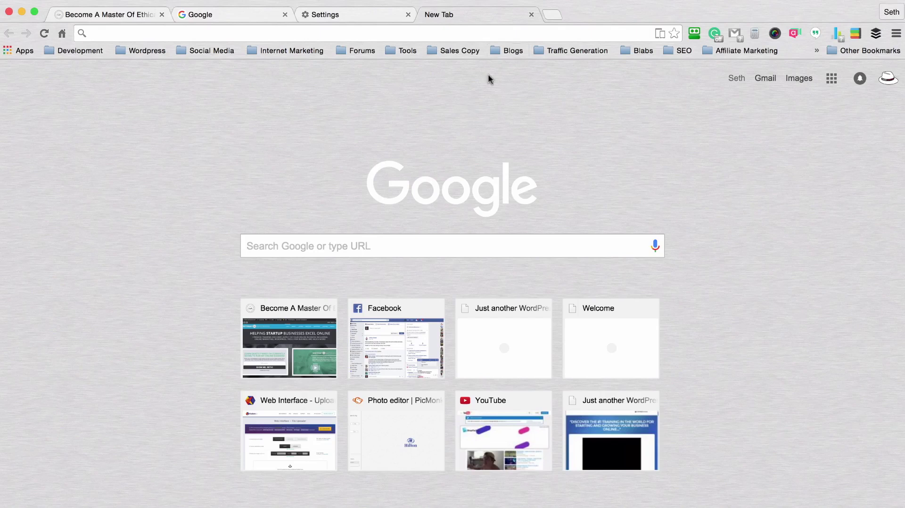
left_click(531, 14)
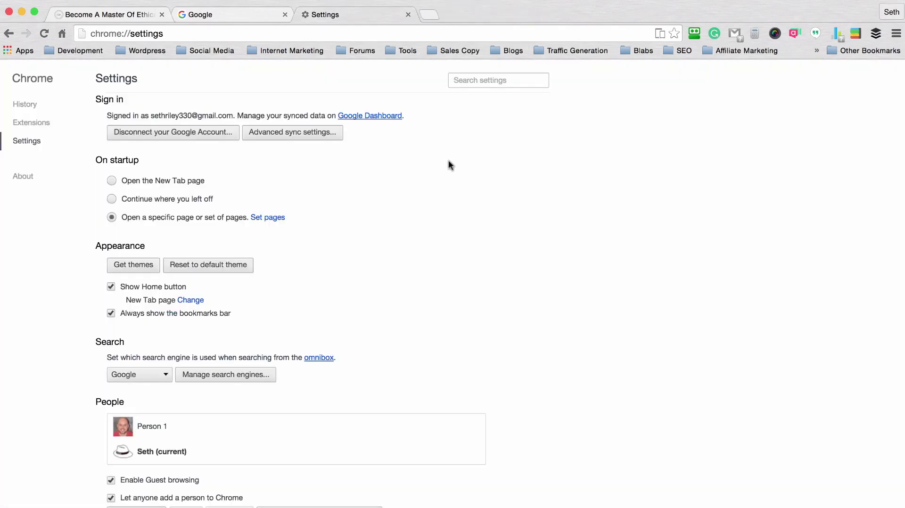
left_click(192, 301)
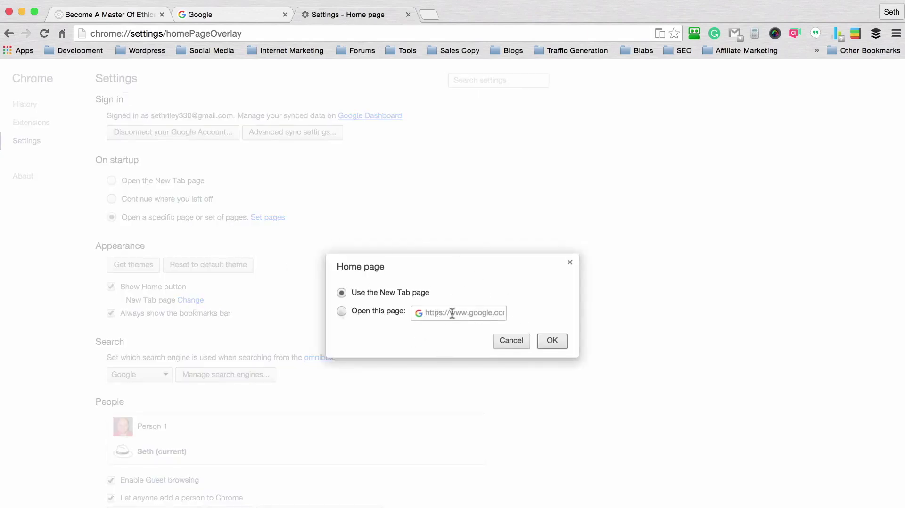
left_click(342, 312)
left_click_drag(427, 314, 544, 317)
left_click(545, 317)
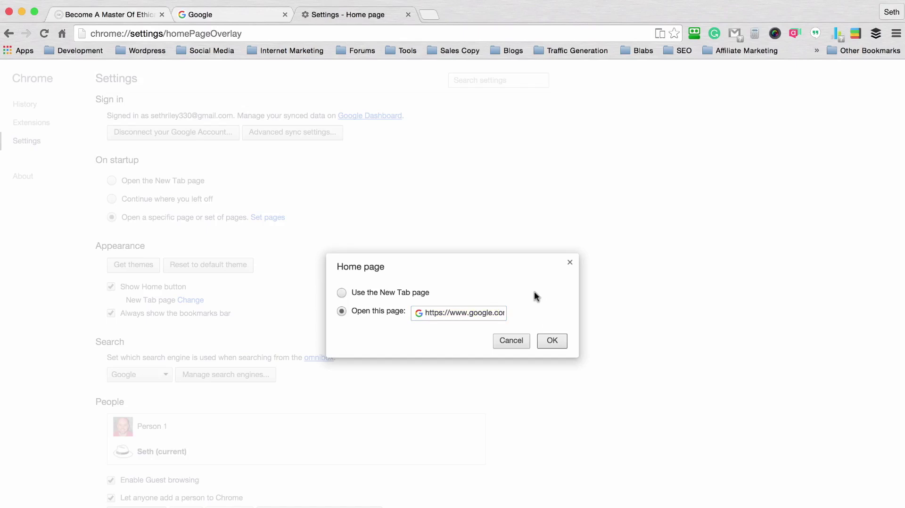
left_click(553, 341)
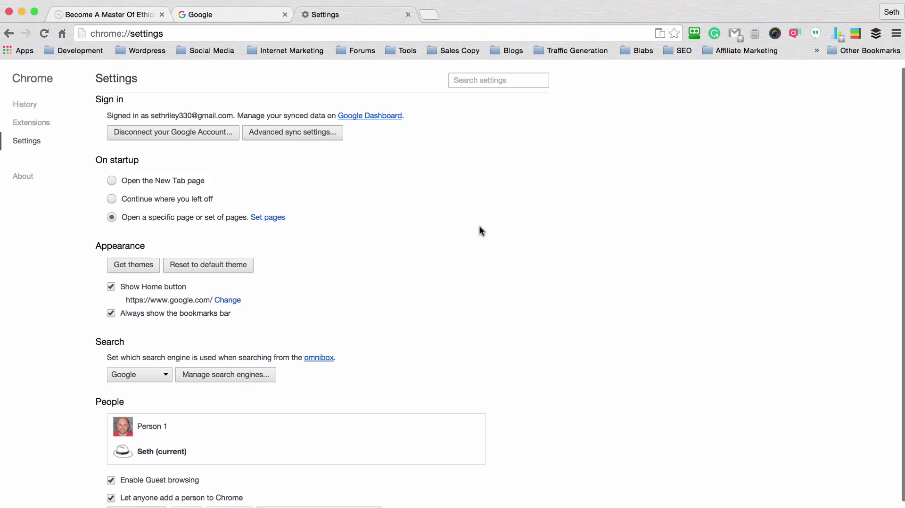
Check the home page address in the Appearance section and view the available default search engines without changing the selection
scroll(481, 230, "down", 1)
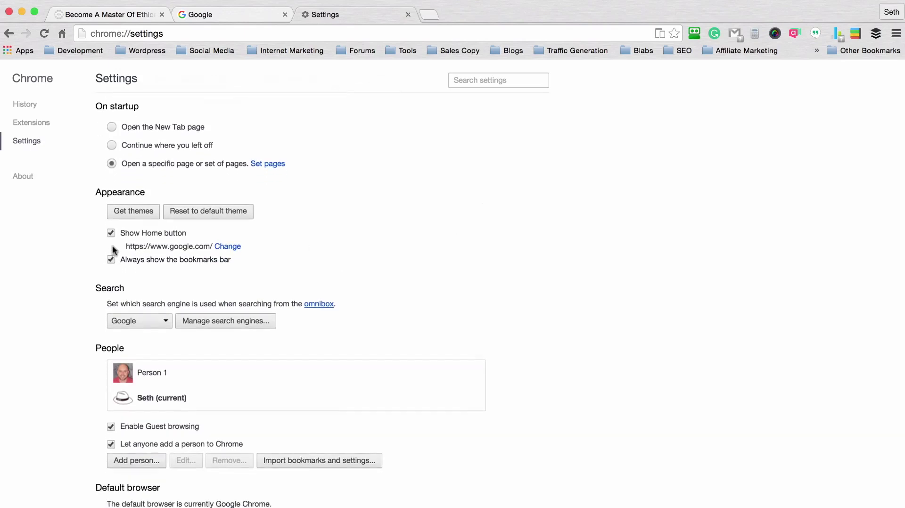
left_click_drag(115, 246, 211, 249)
left_click(459, 244)
left_click(164, 322)
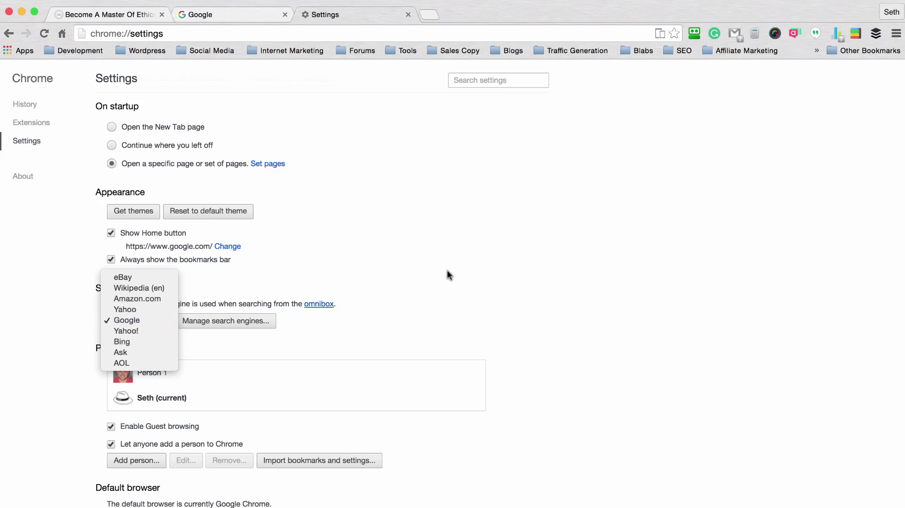
left_click(498, 253)
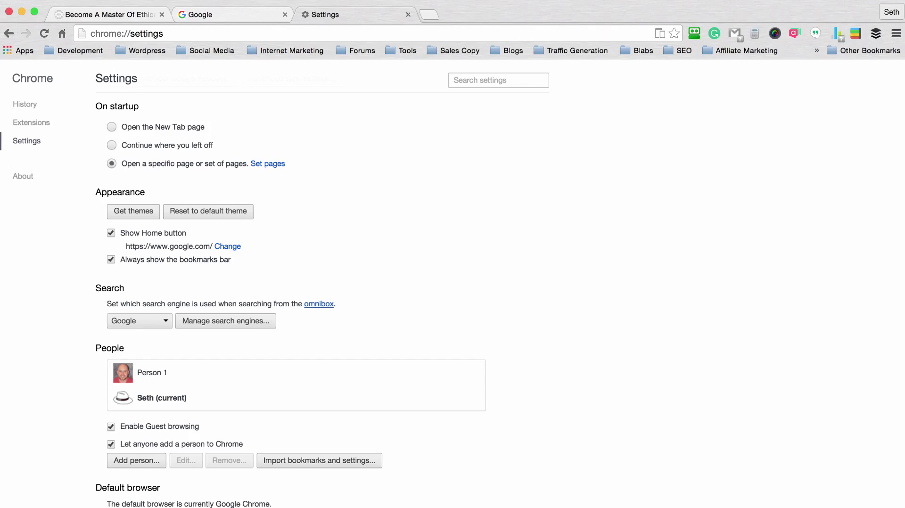
Try the Large font size for web content and set it back to Medium
scroll(523, 278, "down", 10)
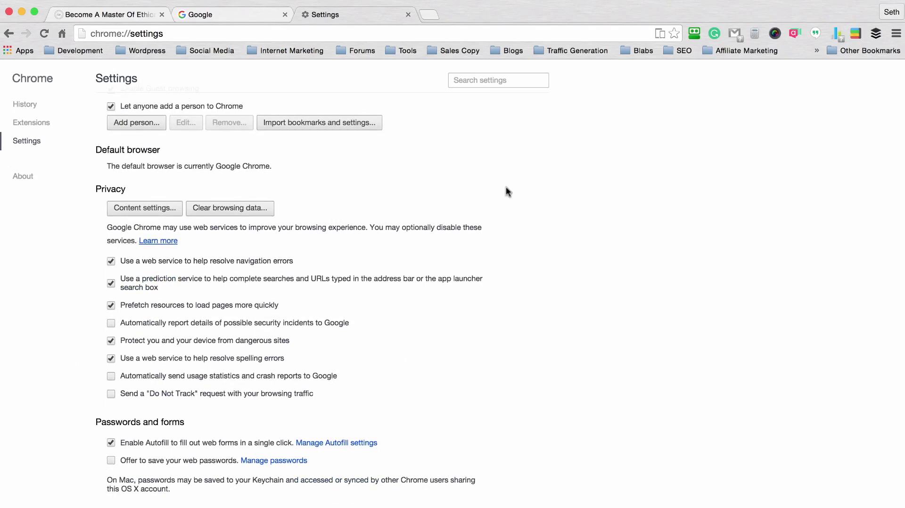
scroll(506, 188, "down", 2)
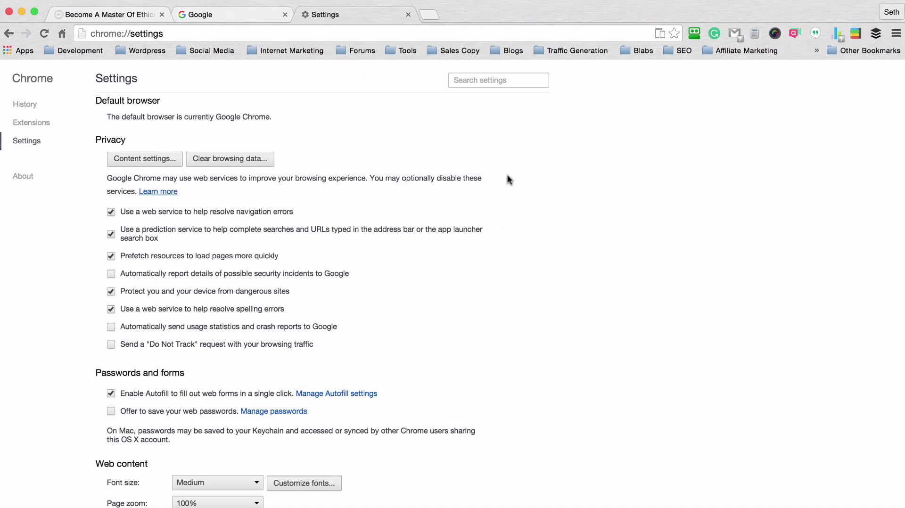
scroll(508, 175, "down", 8)
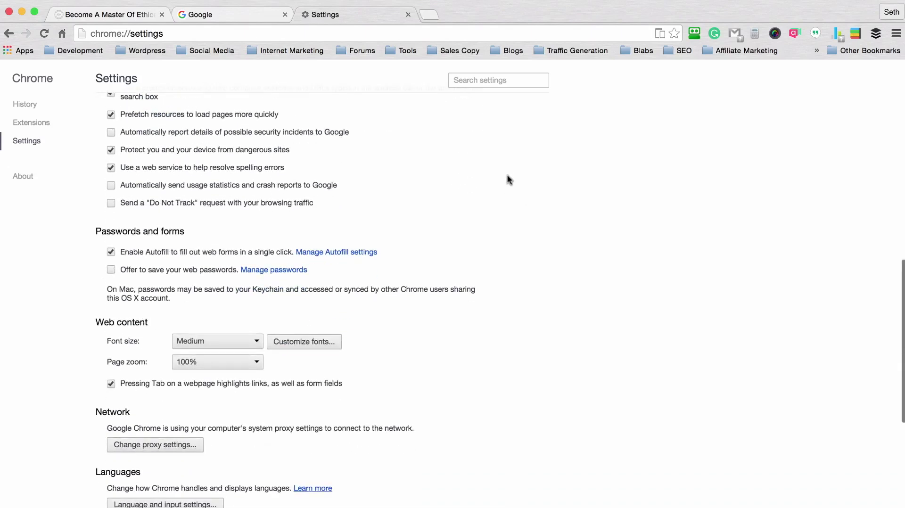
scroll(508, 180, "down", 3)
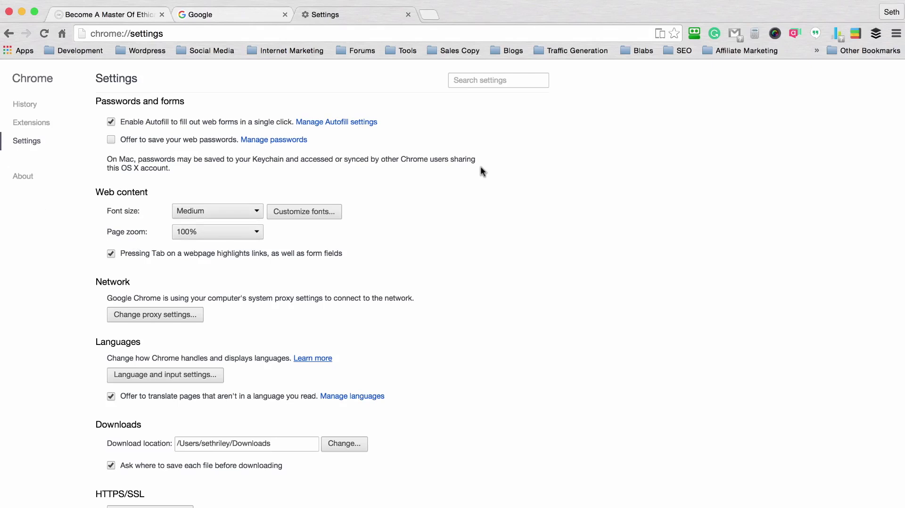
left_click(247, 212)
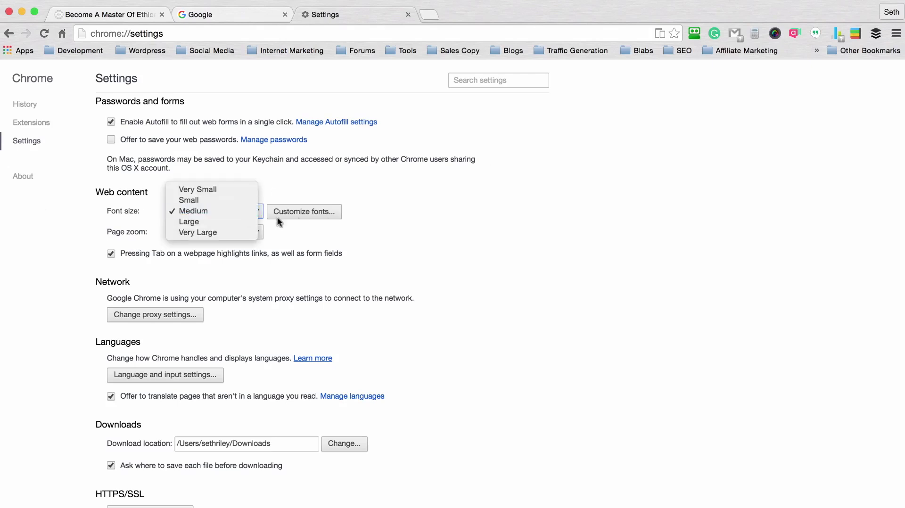
left_click(233, 222)
scroll(355, 212, "down", 2)
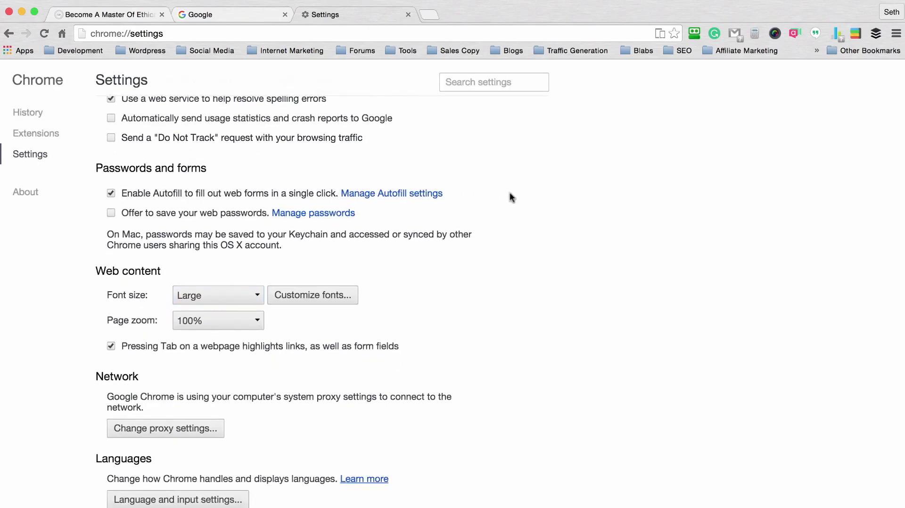
left_click(253, 295)
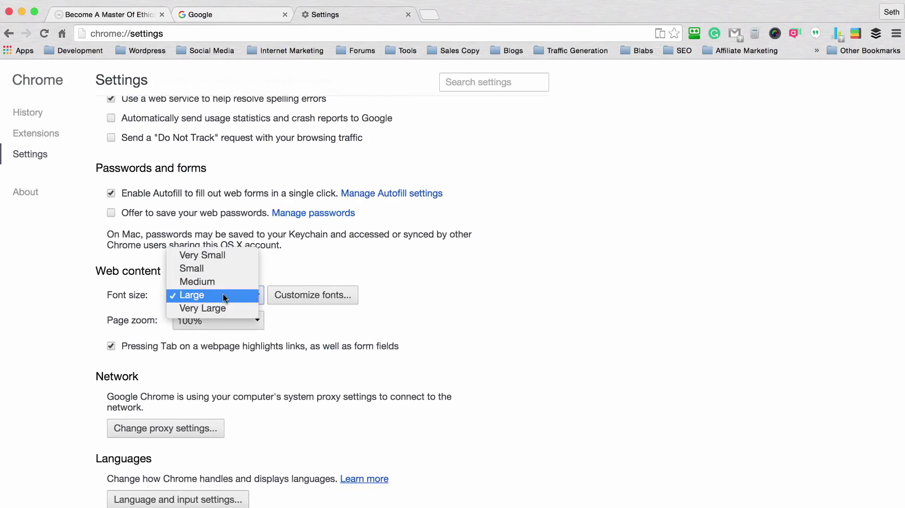
left_click(219, 278)
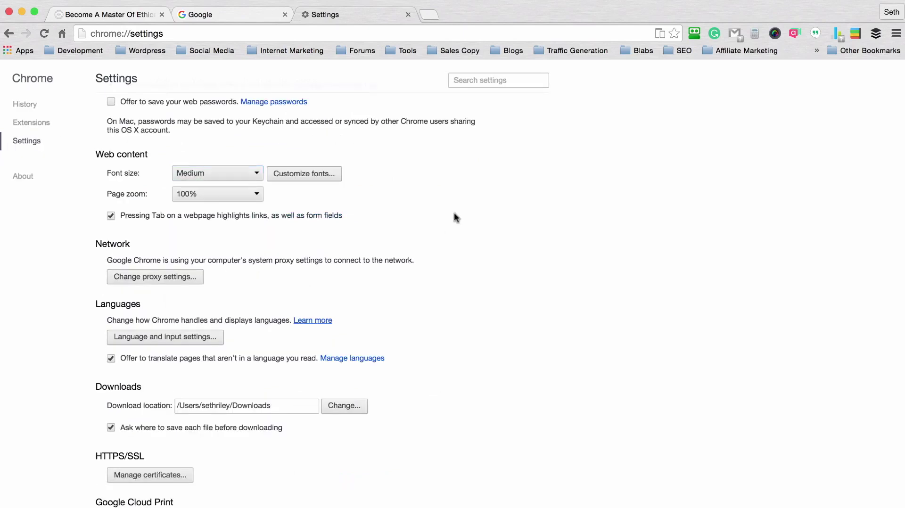
Look through the advanced settings from Web content to Reset settings, including Network, Languages, Downloads and Google Cloud Print
scroll(455, 217, "up", 3)
scroll(488, 193, "down", 2)
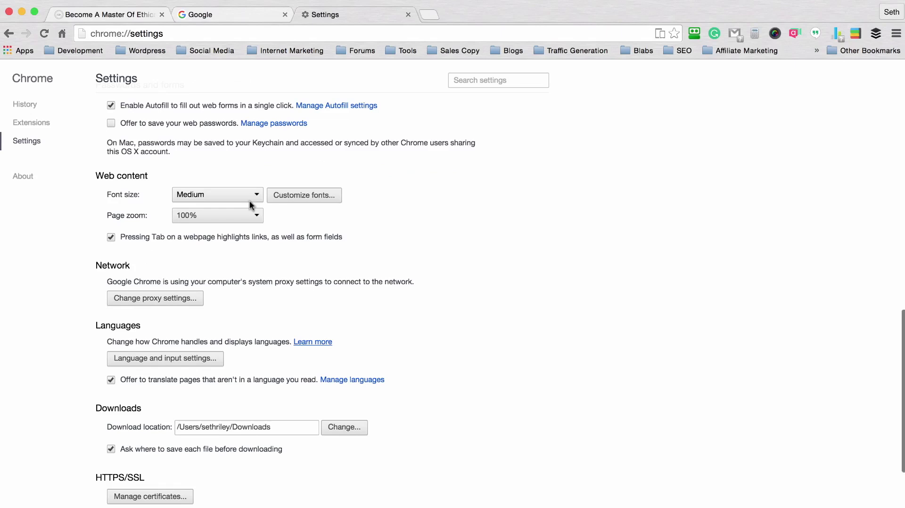
scroll(499, 158, "down", 5)
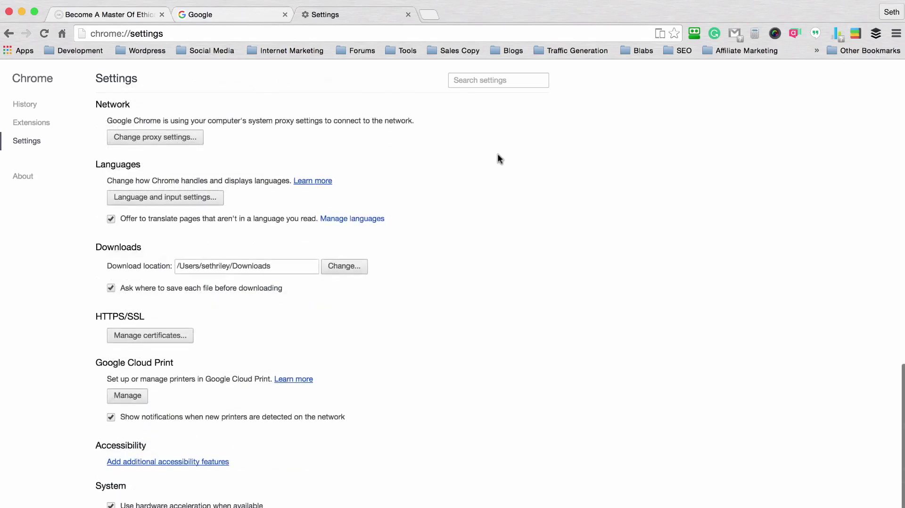
scroll(498, 158, "up", 2)
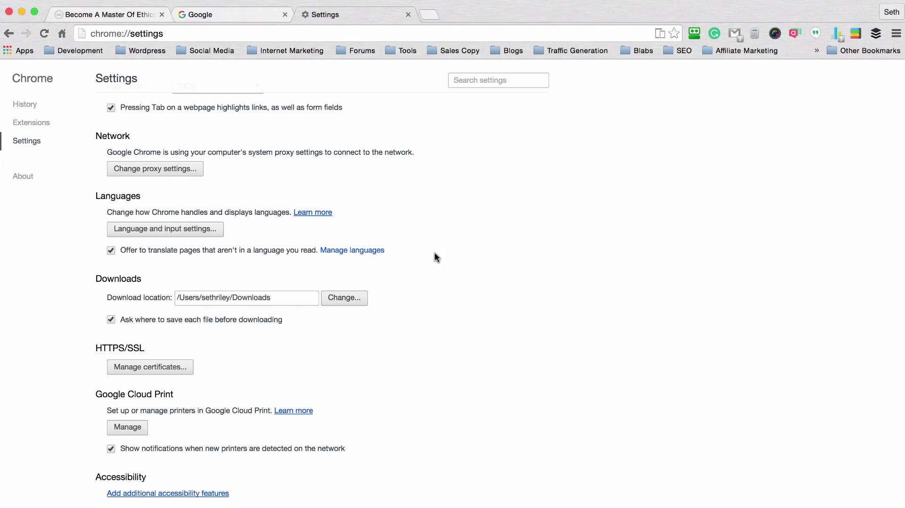
scroll(434, 257, "down", 5)
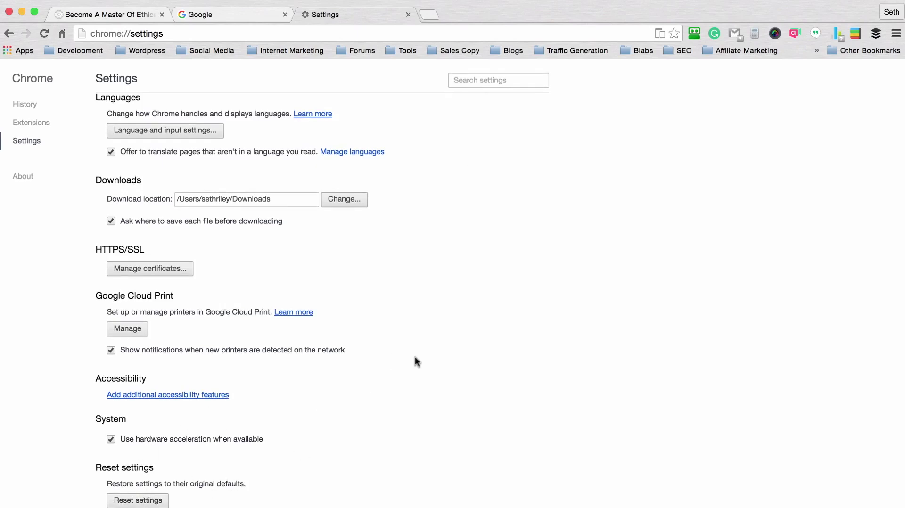
scroll(415, 357, "up", 2)
Open the privacy content settings and review the sections from Cookies through Pop-ups, Location and Notifications to Microphone and Camera
scroll(415, 361, "up", 10)
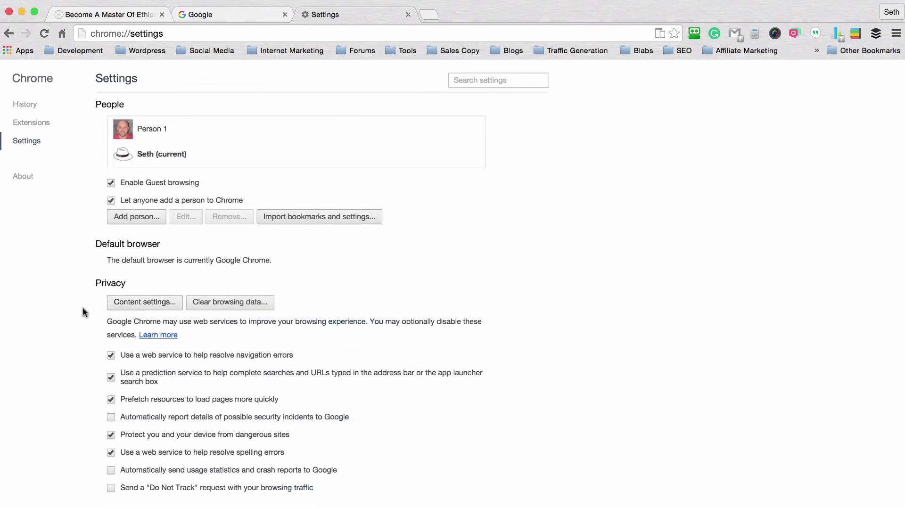
left_click(150, 302)
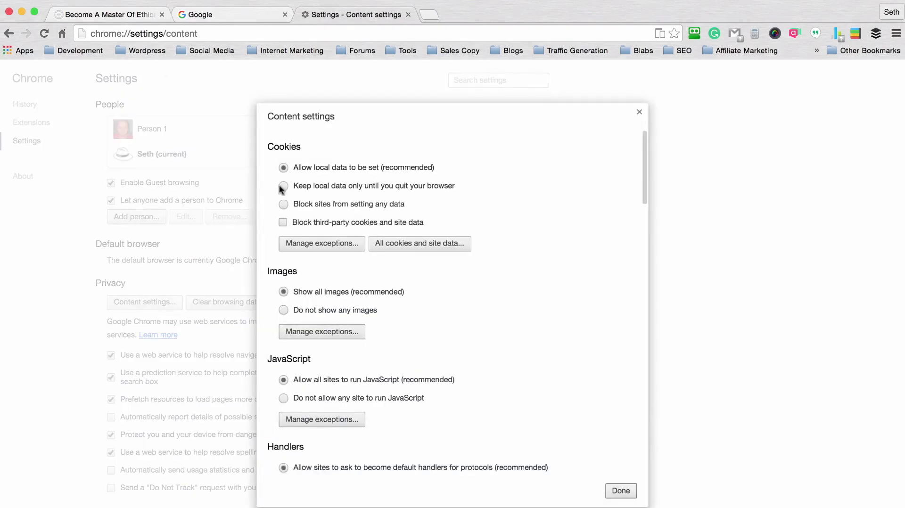
scroll(553, 183, "down", 1)
scroll(554, 184, "down", 3)
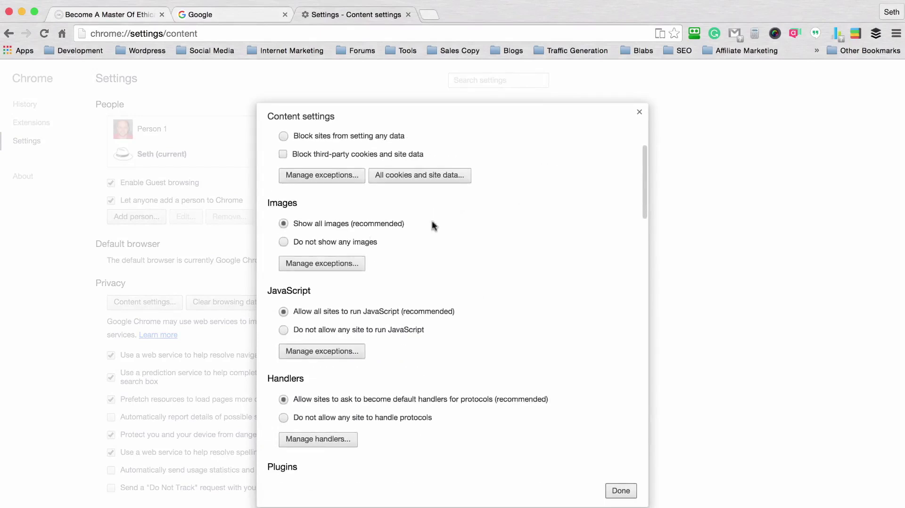
scroll(477, 211, "down", 4)
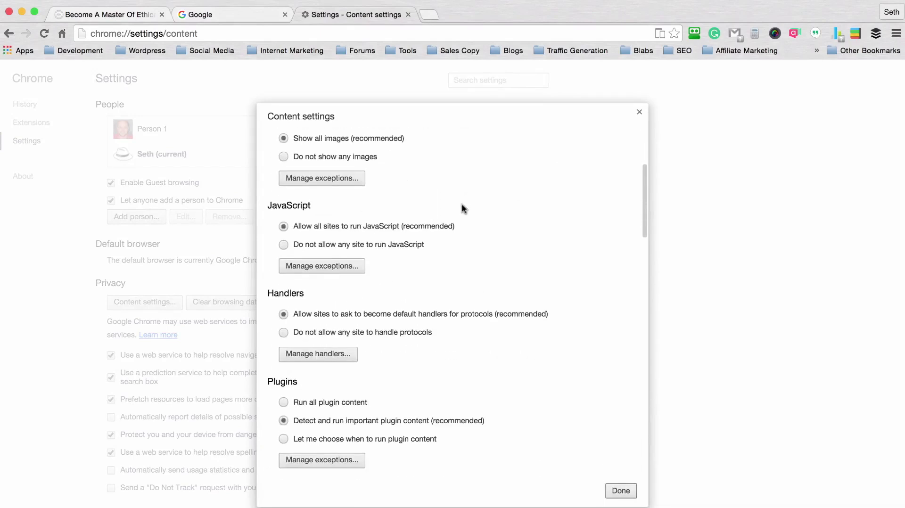
scroll(561, 235, "down", 5)
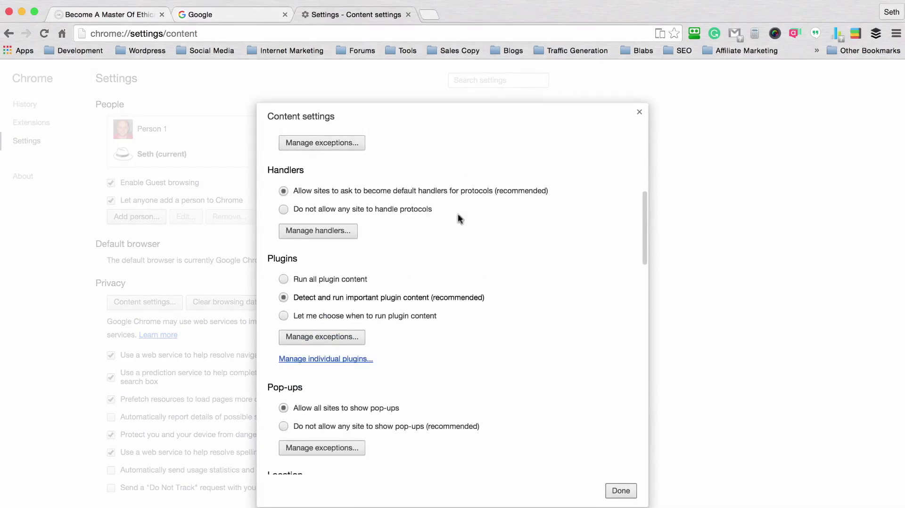
scroll(499, 206, "down", 7)
scroll(500, 208, "down", 3)
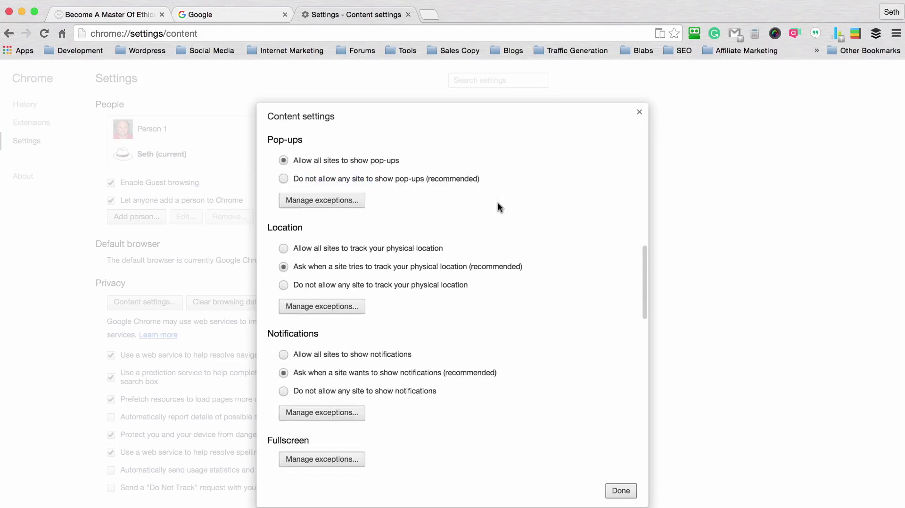
scroll(499, 208, "down", 6)
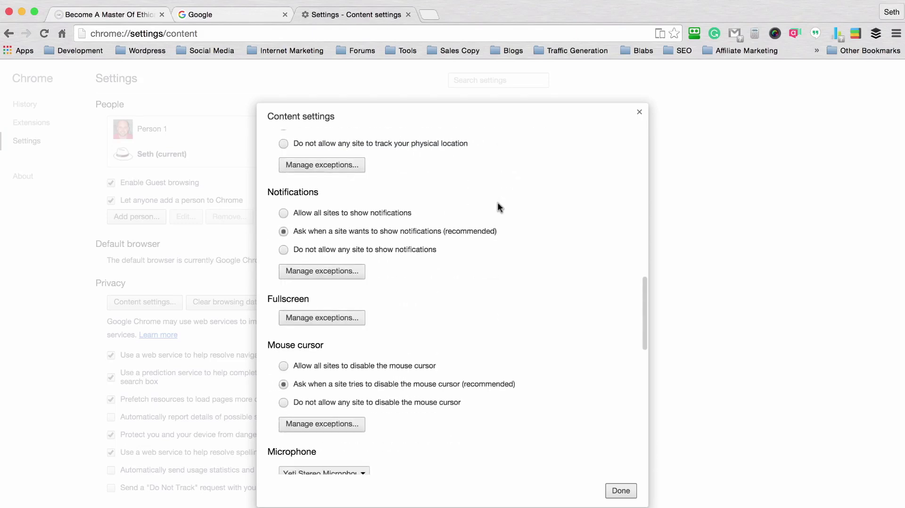
scroll(499, 207, "down", 7)
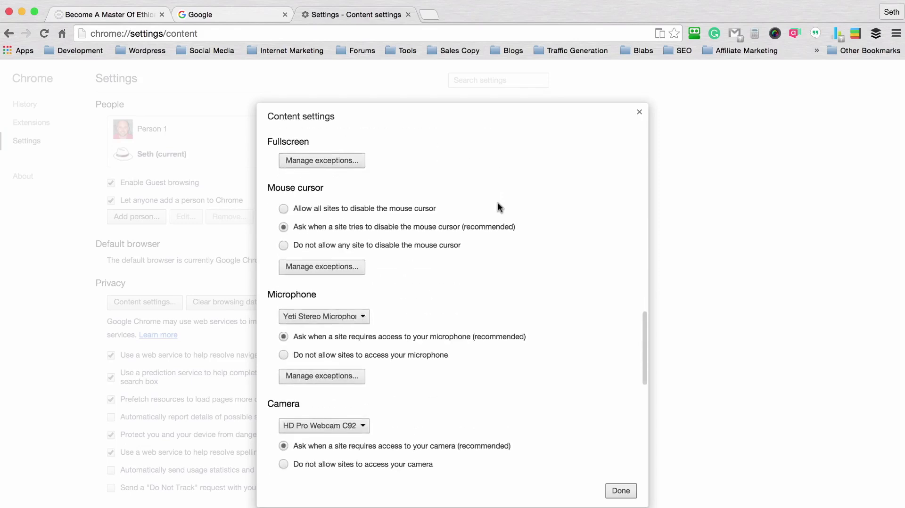
scroll(499, 207, "down", 3)
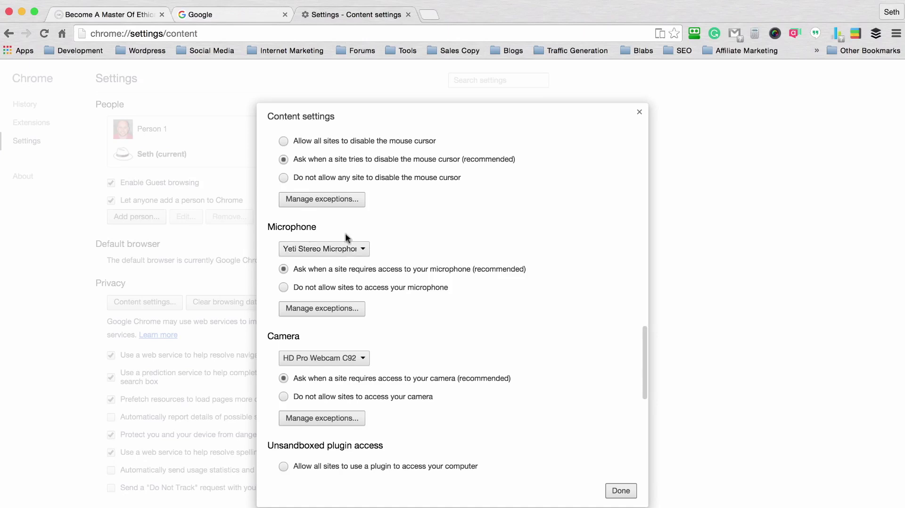
View the available microphones and cameras in the content settings, keeping Yeti Stereo Microphone and HD Pro Webcam C920 selected
left_click(363, 251)
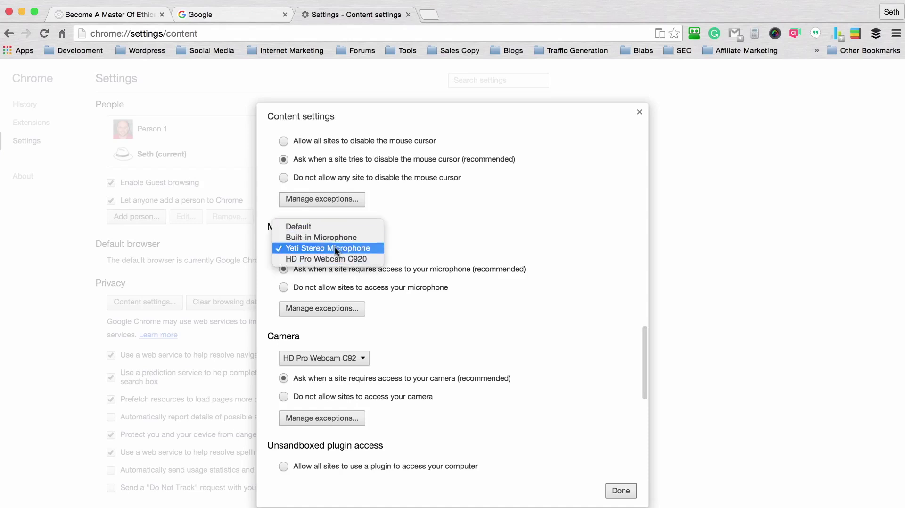
left_click(449, 235)
scroll(489, 211, "down", 5)
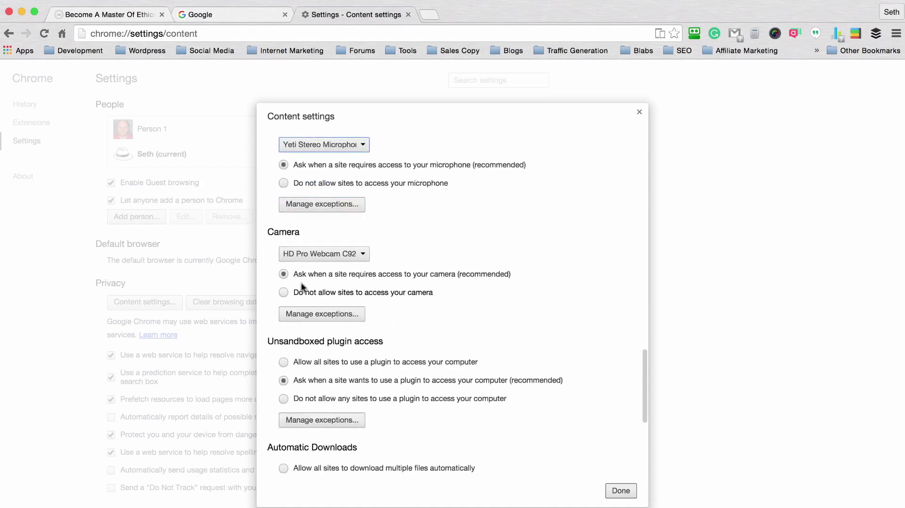
left_click(348, 255)
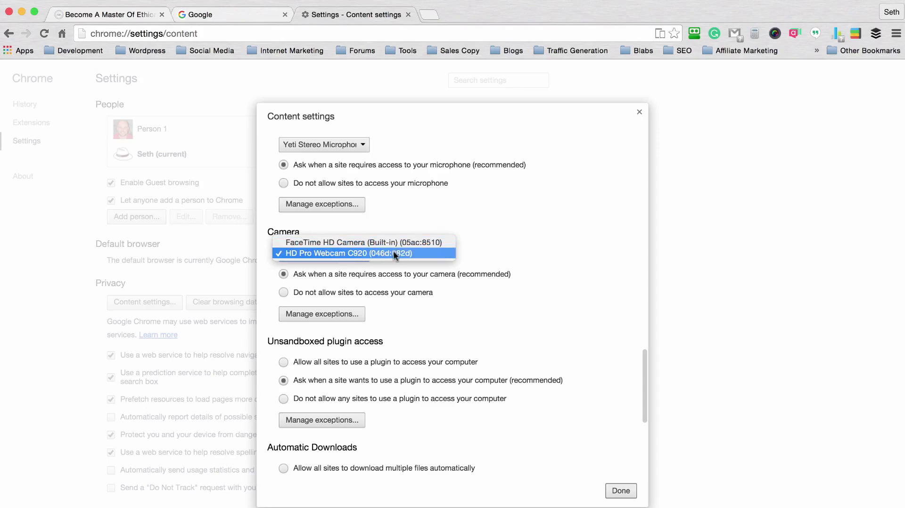
left_click(486, 229)
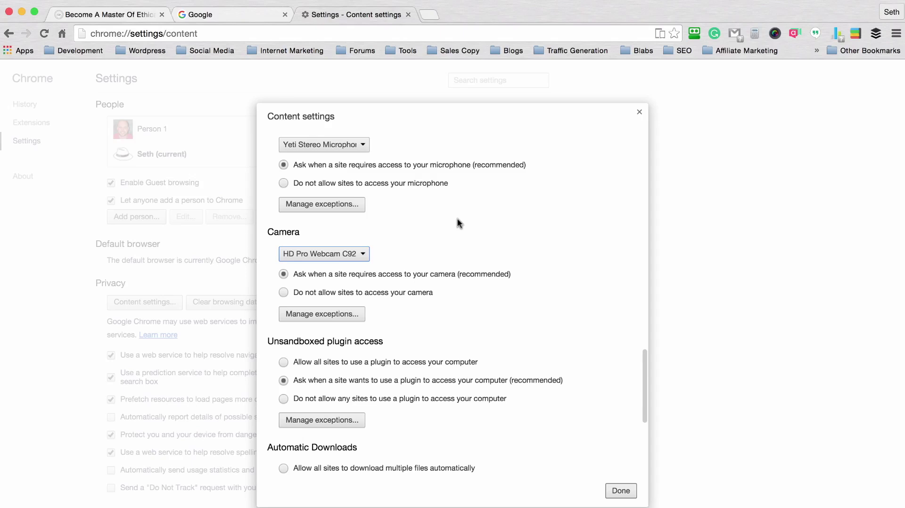
Review the remaining content settings from Unsandboxed plugin access to Zoom Levels and close the dialog
scroll(459, 219, "down", 2)
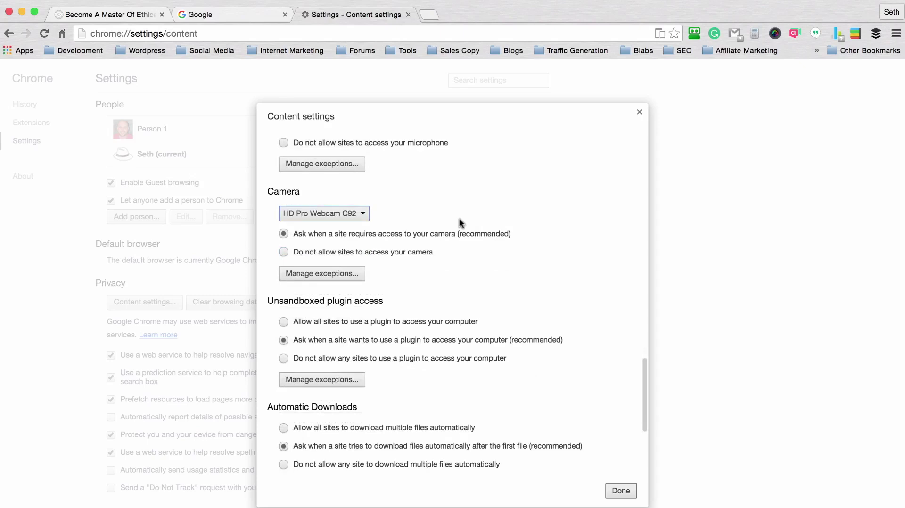
scroll(460, 218, "down", 5)
scroll(460, 222, "down", 4)
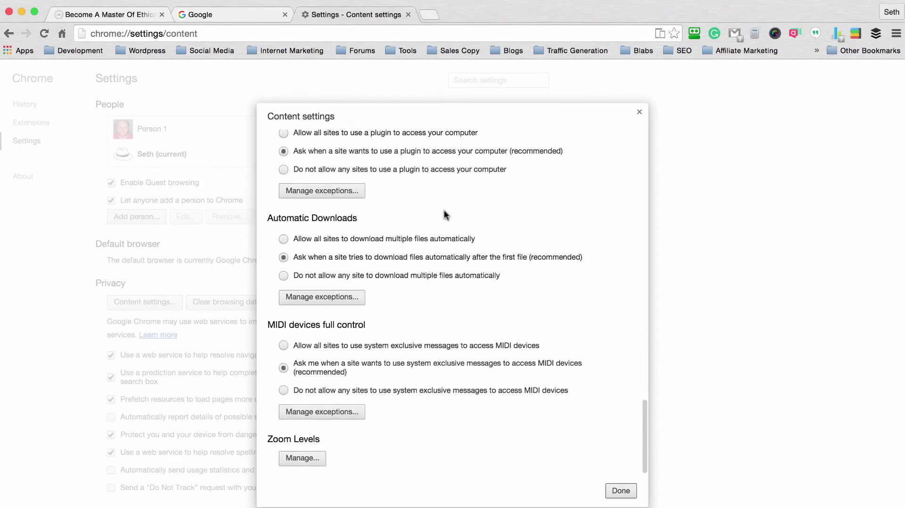
left_click(613, 496)
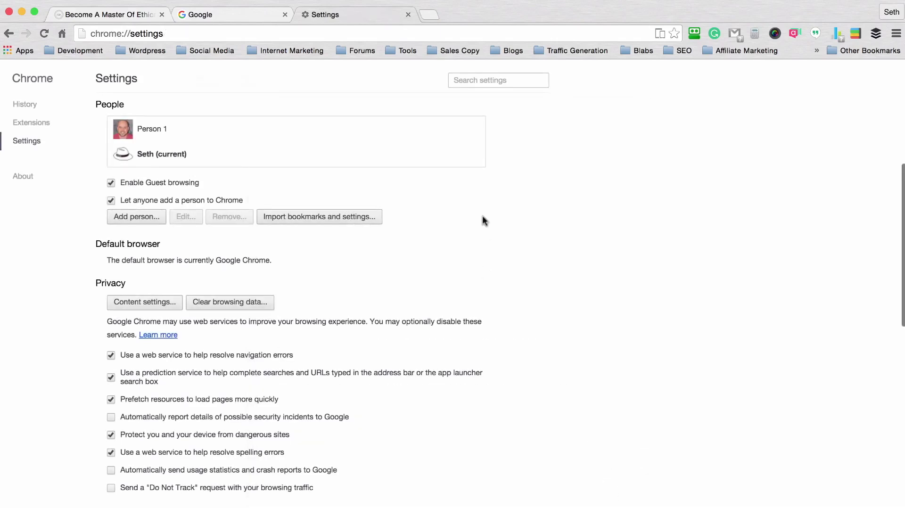
Return to the beginning of the settings page and close its browser tab
scroll(482, 217, "up", 2)
scroll(482, 219, "up", 5)
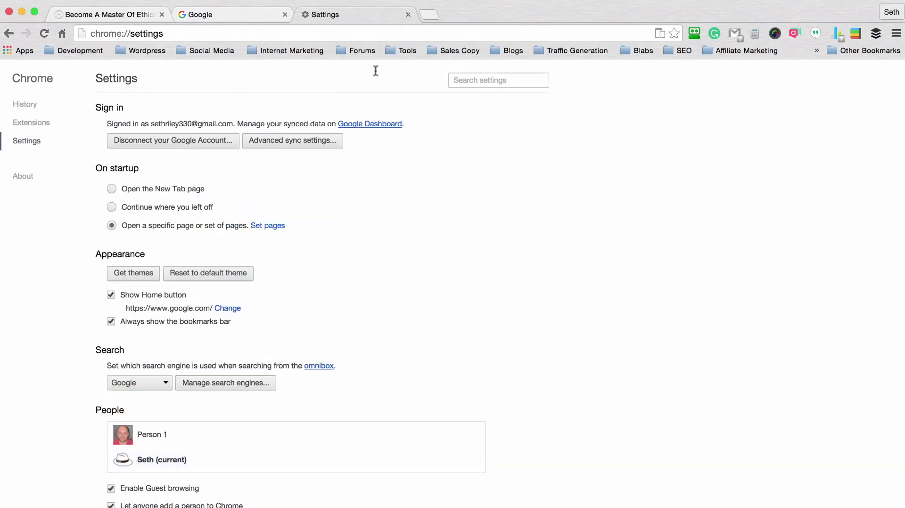
left_click(408, 15)
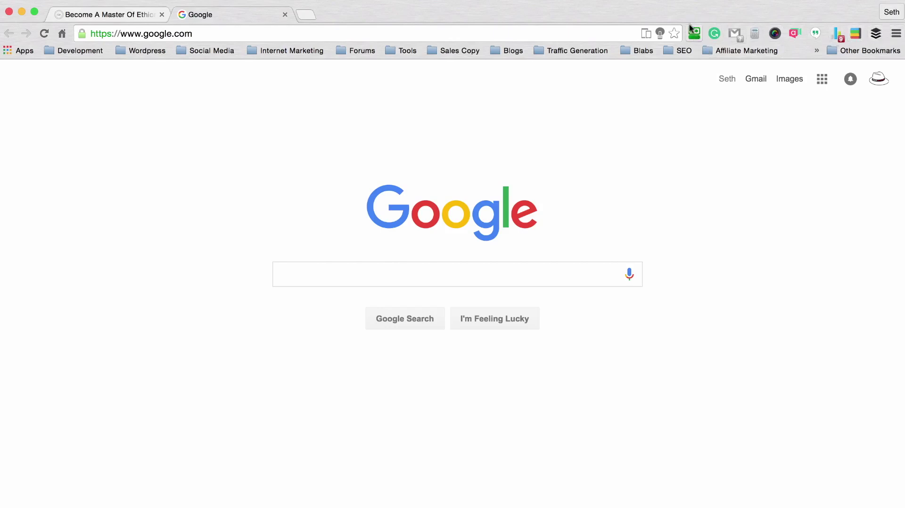
Open the Extensions page and look through the installed extensions
left_click(897, 34)
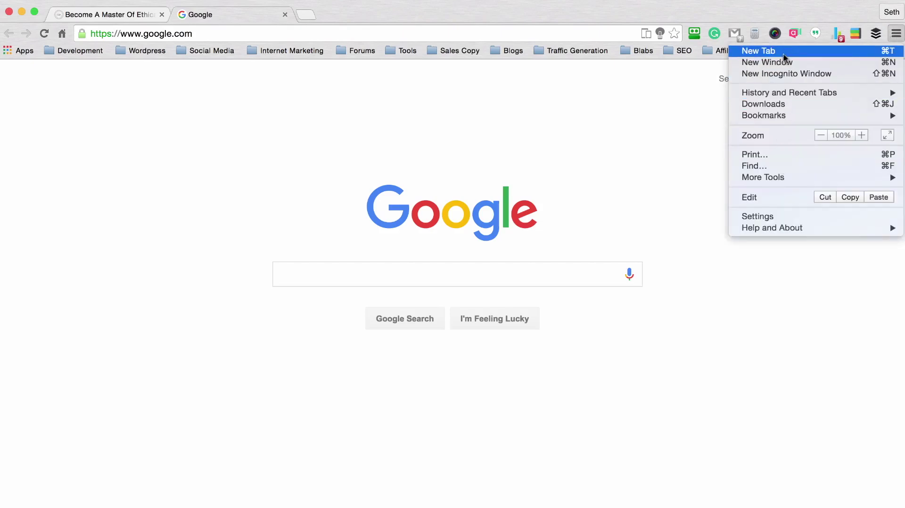
mouse_move(778, 181)
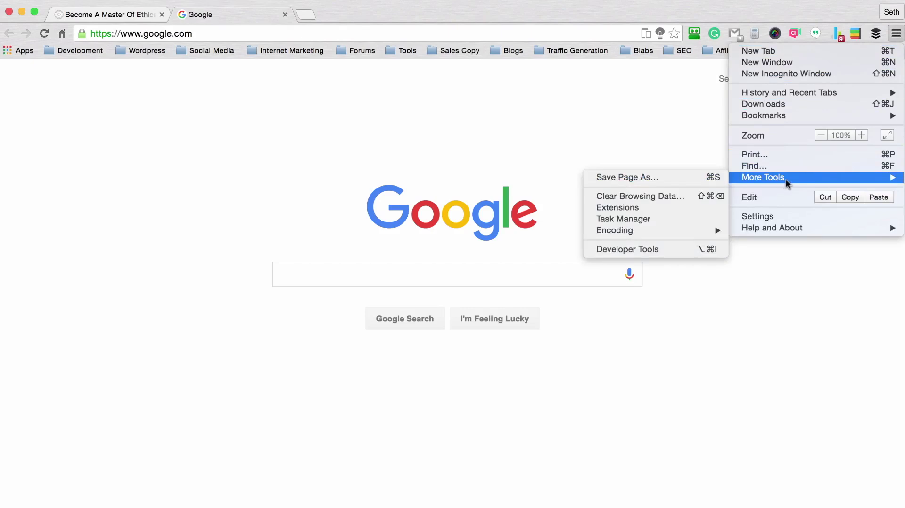
left_click(625, 209)
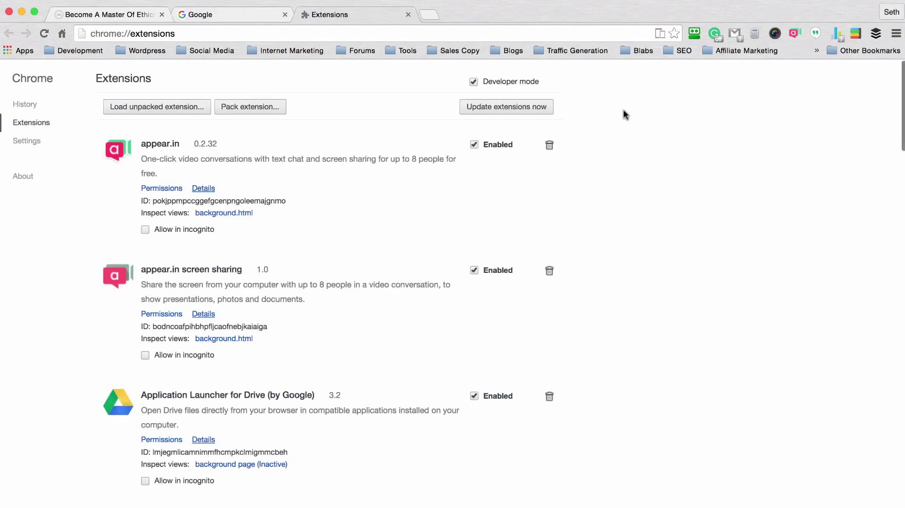
scroll(616, 113, "down", 15)
scroll(616, 113, "up", 15)
scroll(616, 113, "down", 5)
scroll(616, 113, "up", 5)
Try a page zoom of 110% and set it back to 100%
left_click(896, 34)
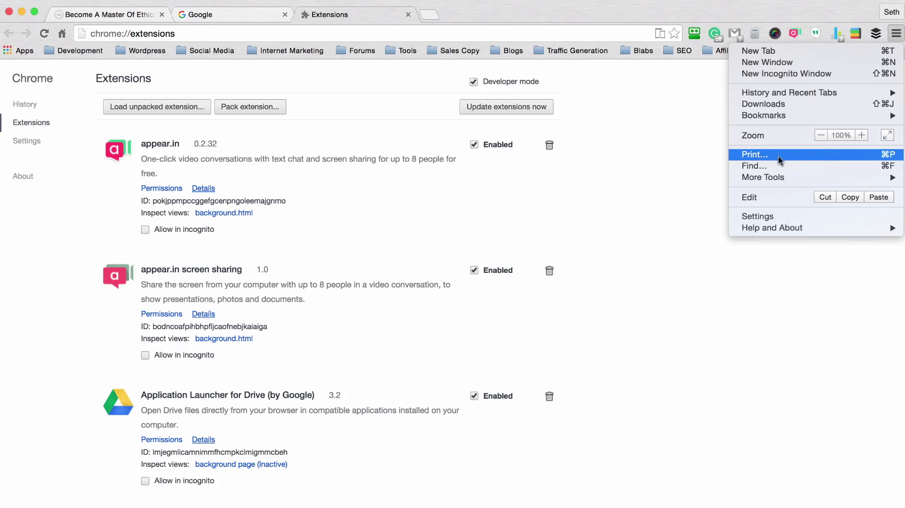
left_click(862, 135)
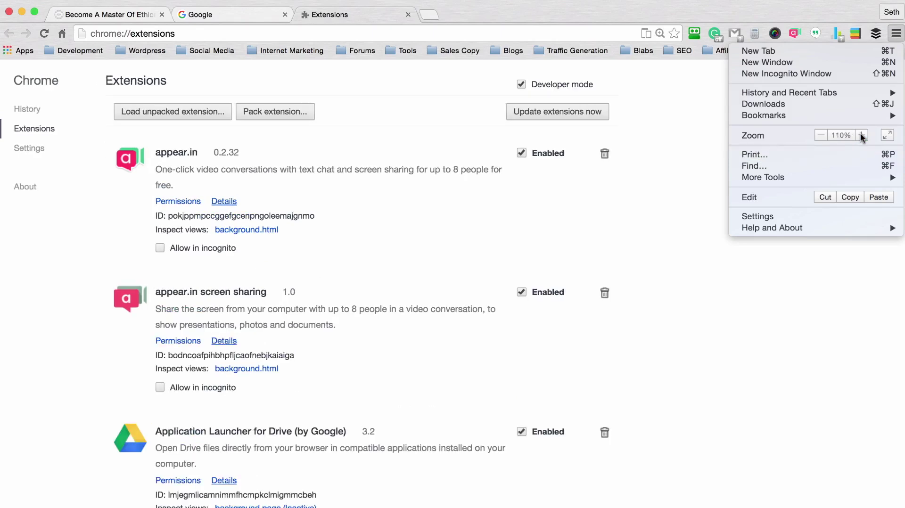
left_click(822, 135)
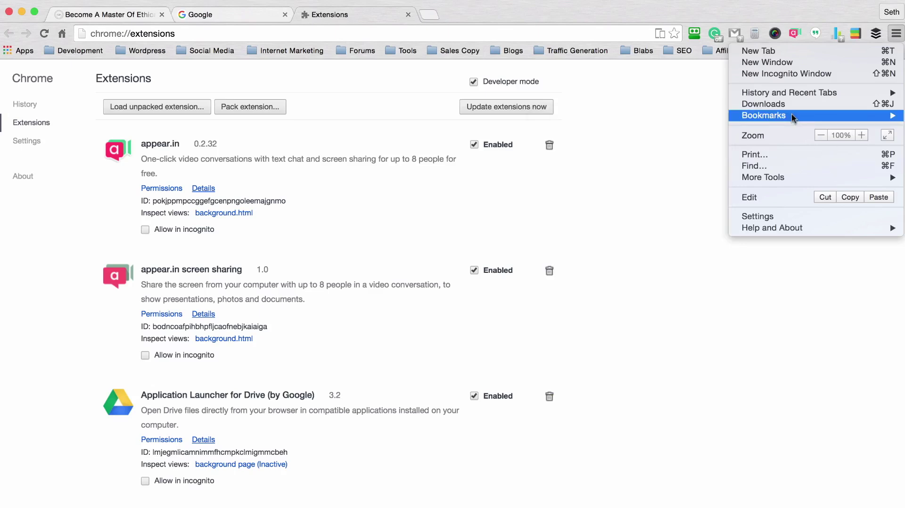
View the browser's bookmark commands and the list of saved bookmark folders without choosing any
mouse_move(792, 117)
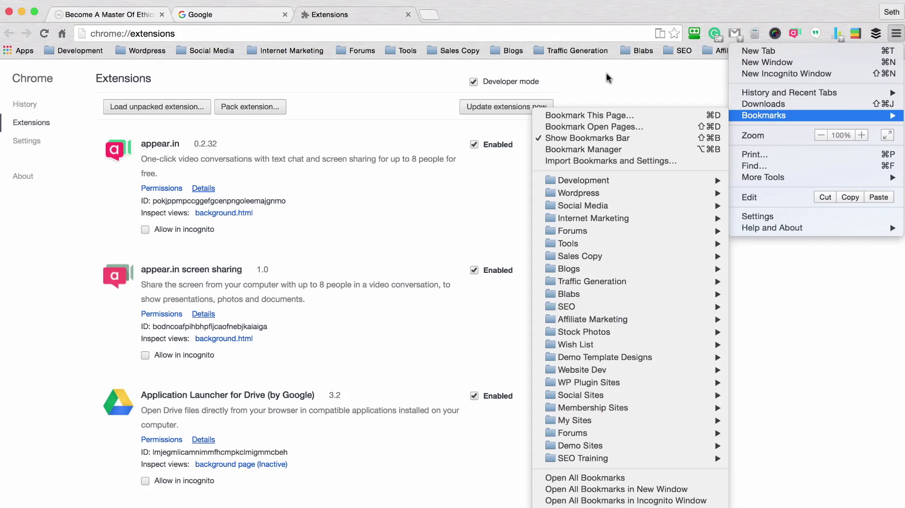
left_click(612, 113)
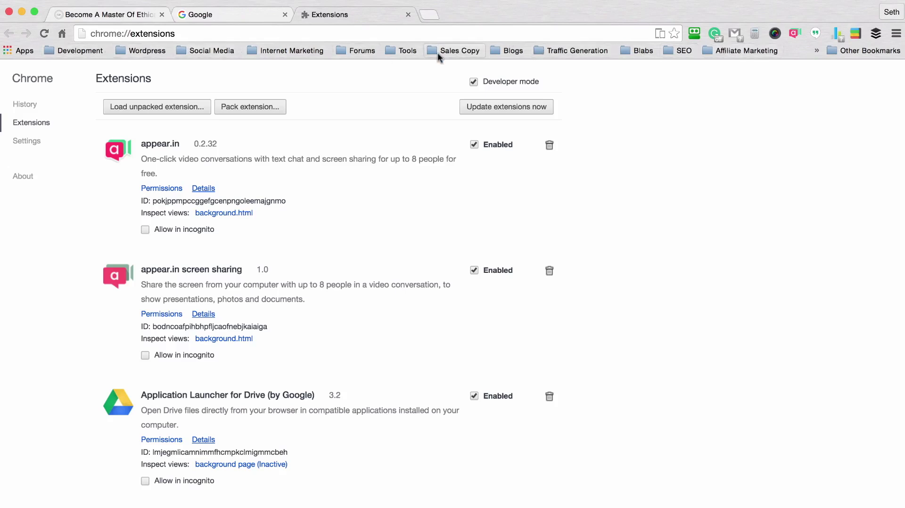
Add a bookmark folder named "Test Folder" inside the Affiliate Marketing folder on the bookmarks bar
right_click(711, 50)
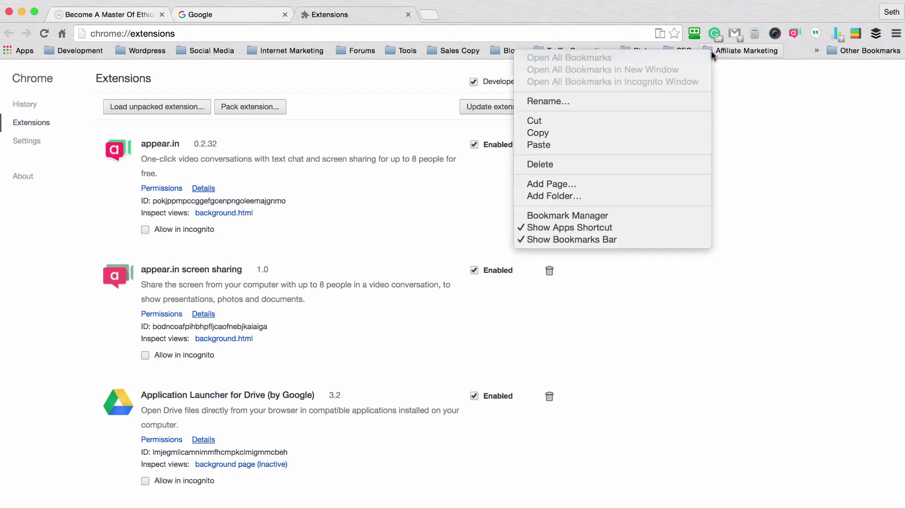
left_click(561, 196)
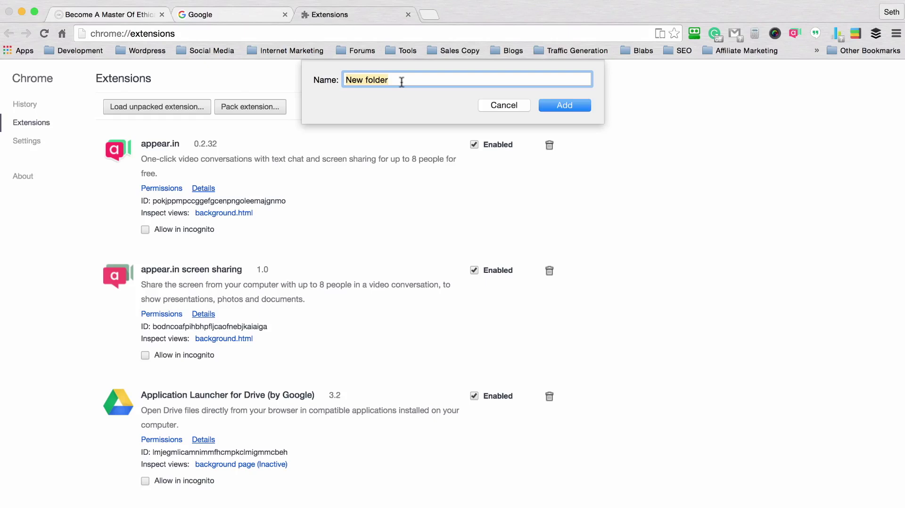
key("BackSpace")
type("Test ")
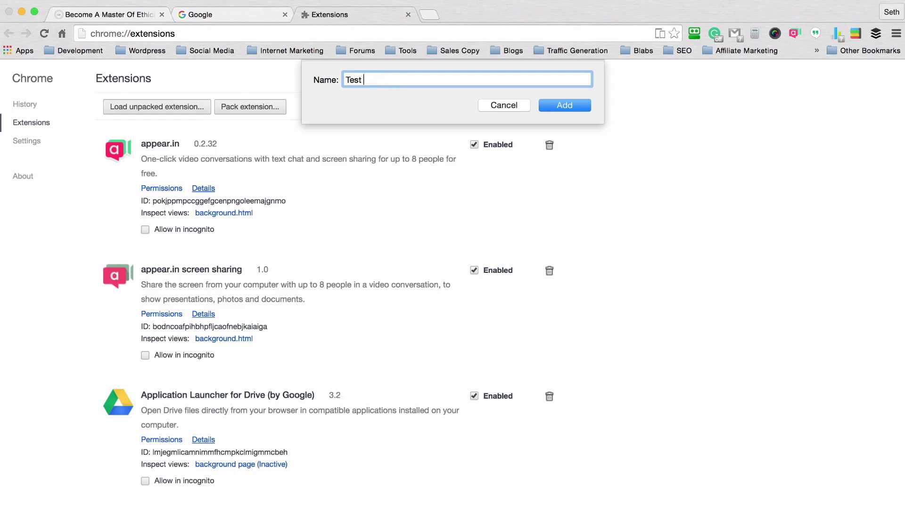
type("Folder")
left_click(554, 105)
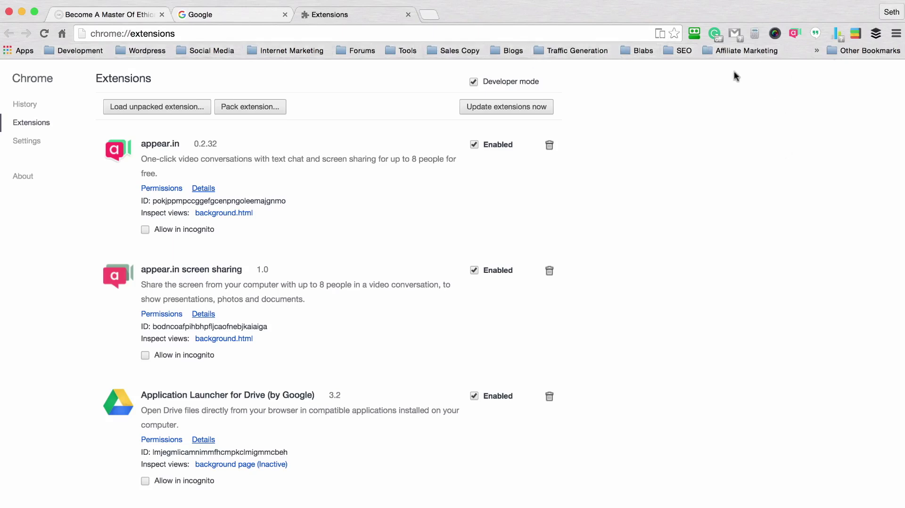
Look for Test Folder among the overflow bookmark folders and inside the Affiliate Marketing folder
left_click(818, 51)
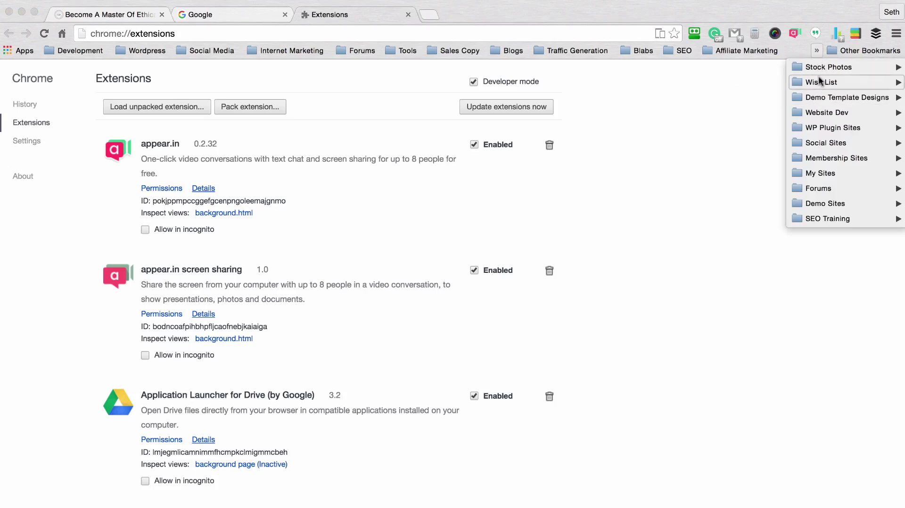
mouse_move(817, 67)
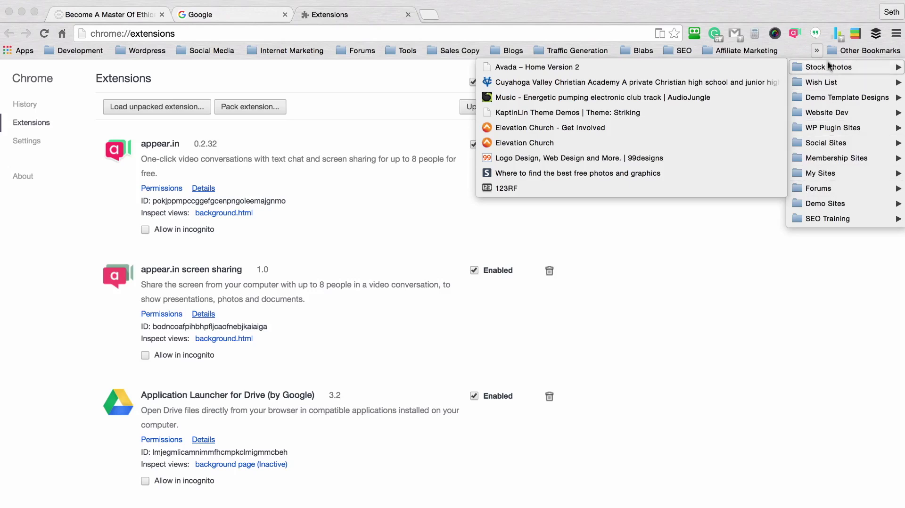
mouse_move(828, 219)
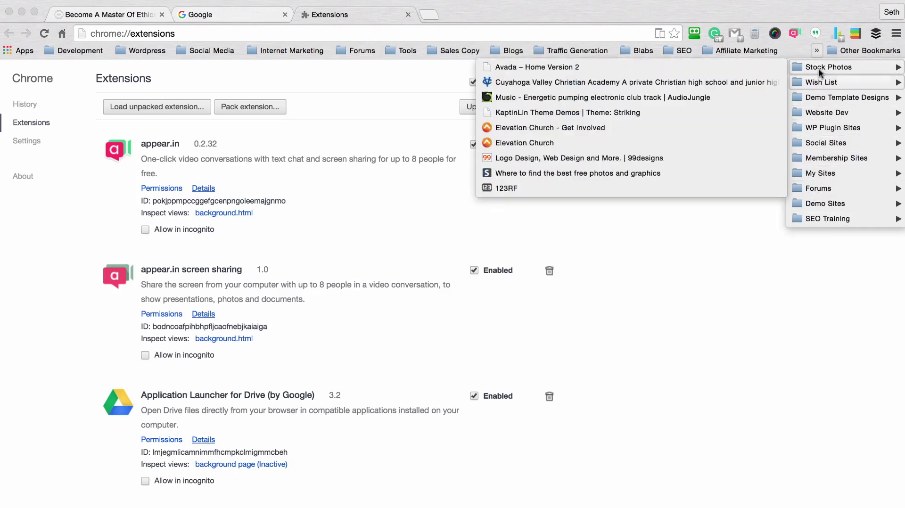
mouse_move(814, 149)
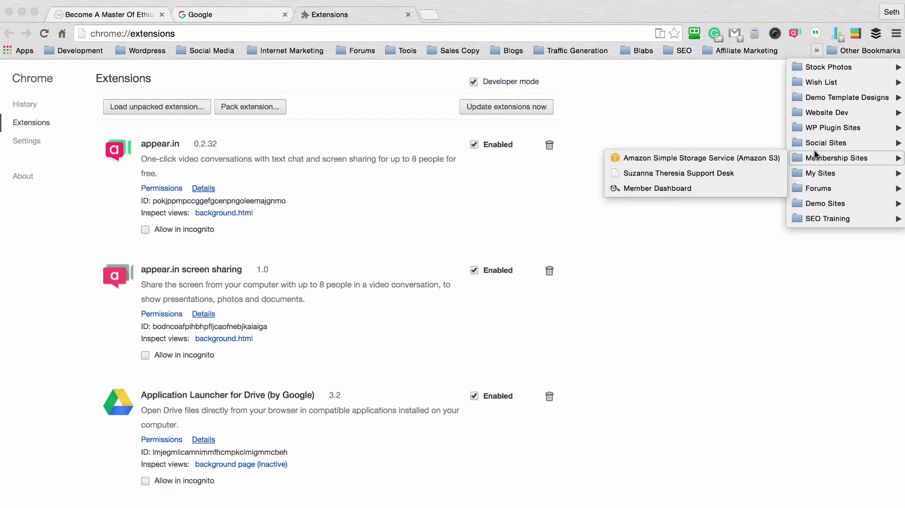
mouse_move(734, 52)
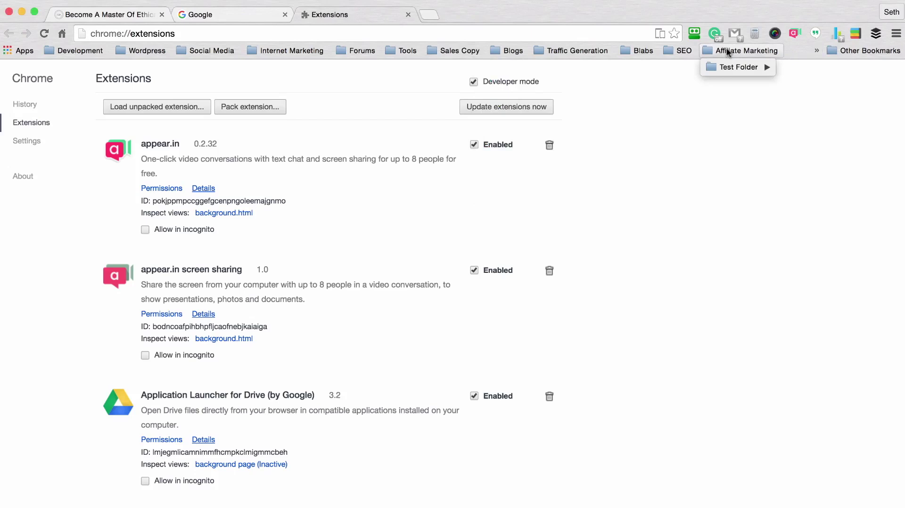
Move the Affiliate Marketing folder off the bookmarks bar into the Wish List folder among the overflow bookmarks
left_click(740, 50)
left_click(817, 50)
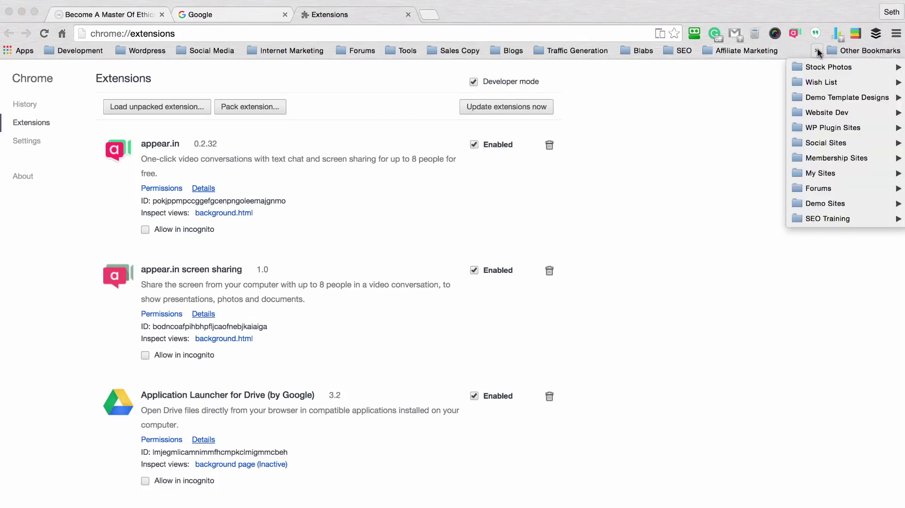
left_click_drag(735, 51, 819, 80)
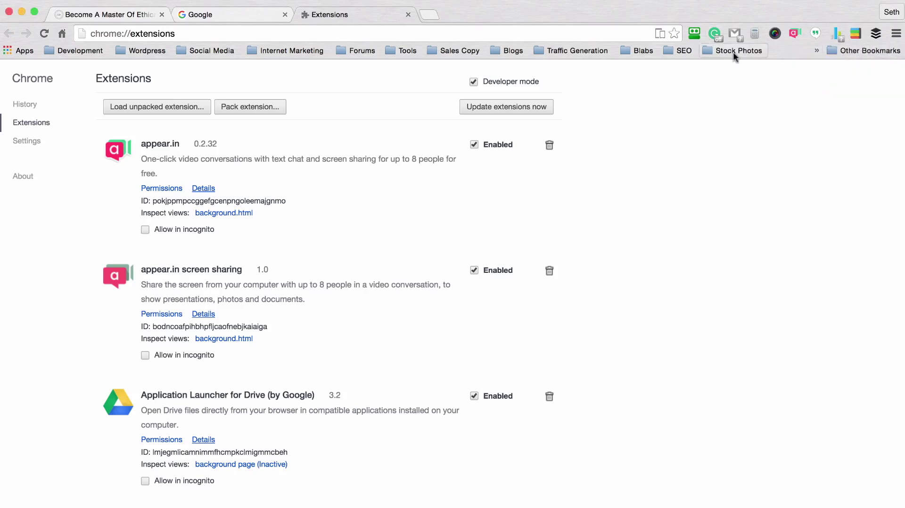
Move the overflow Forums folder onto the bookmarks bar right after SEO and view the bookmarks it contains
left_click(817, 50)
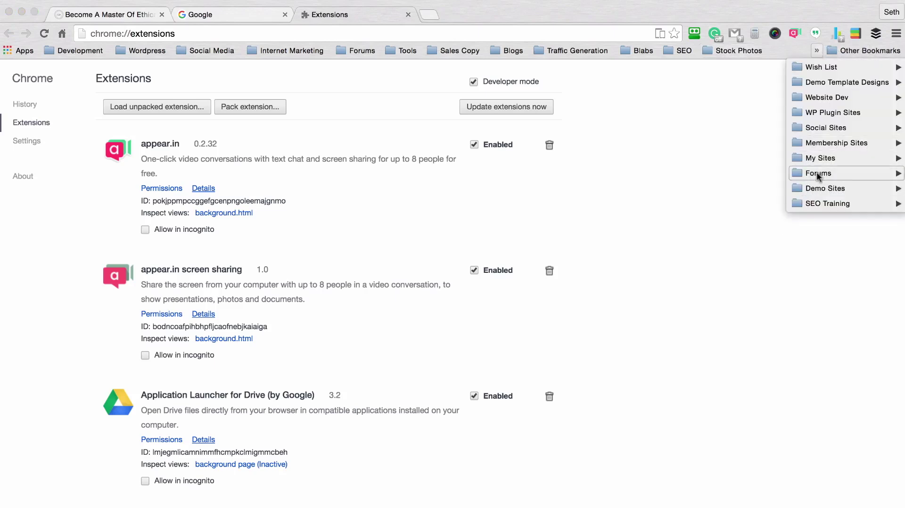
left_click_drag(817, 173, 709, 49)
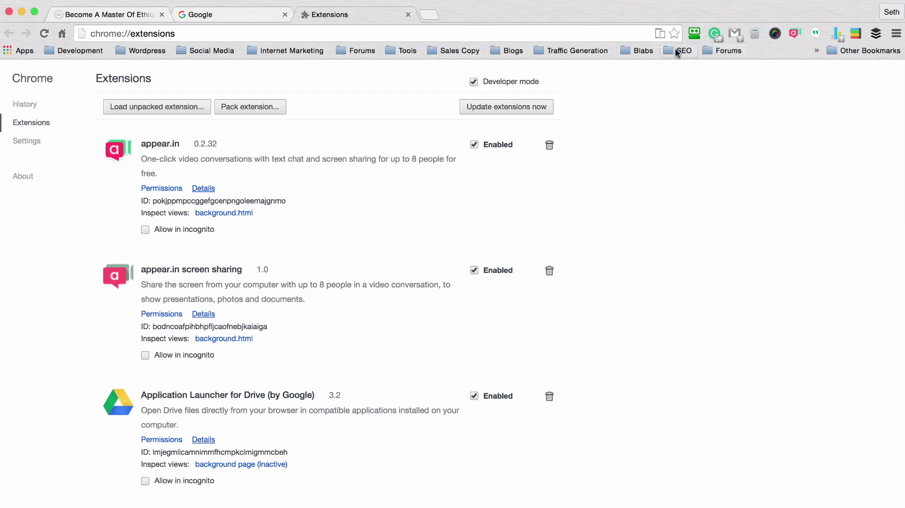
left_click(726, 49)
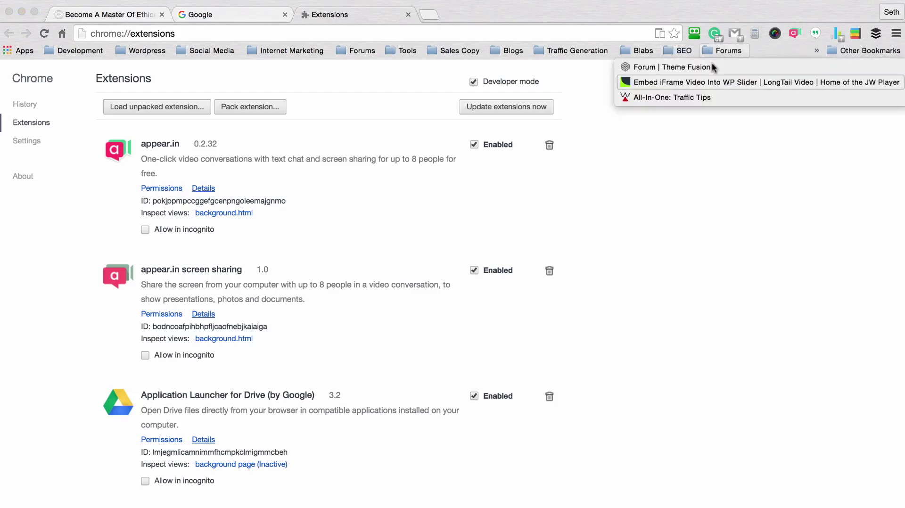
left_click(720, 49)
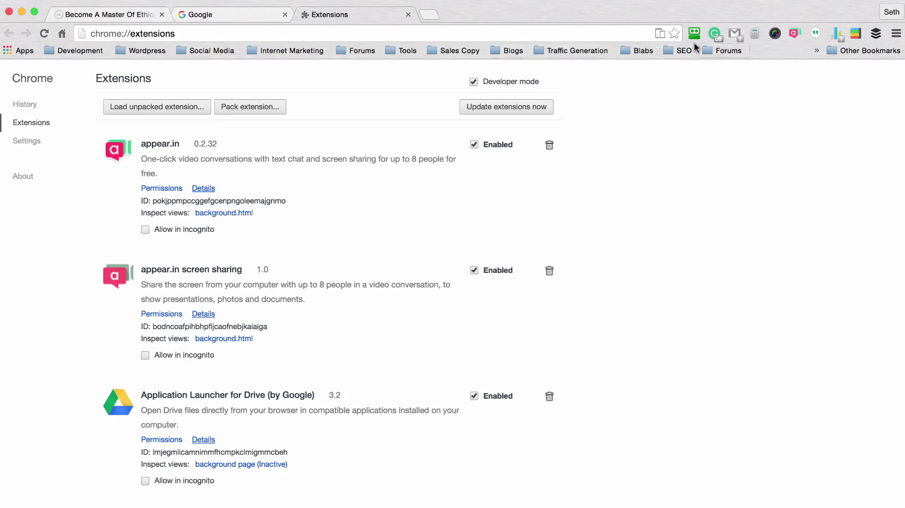
Look through the list of bookmarks saved in the Blogs folder without opening any
left_click(510, 52)
scroll(559, 134, "down", 10)
scroll(558, 135, "up", 10)
scroll(558, 137, "up", 3)
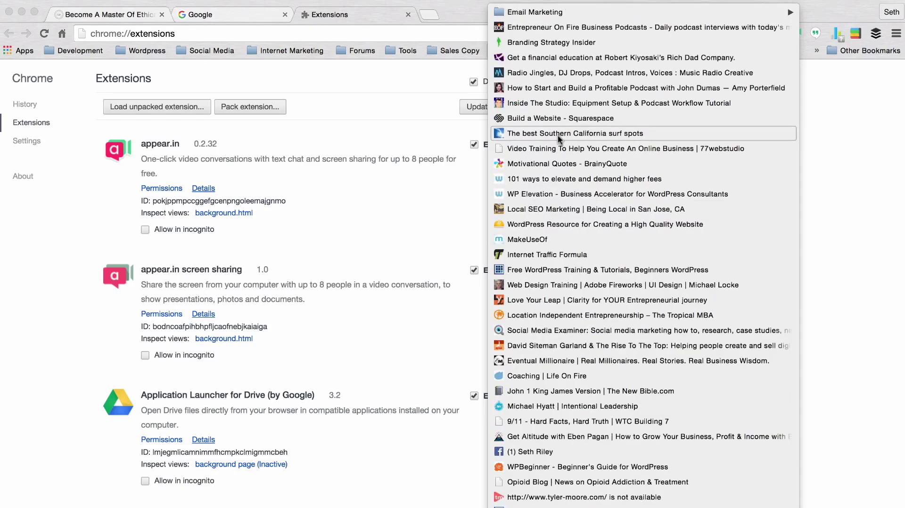
left_click(844, 149)
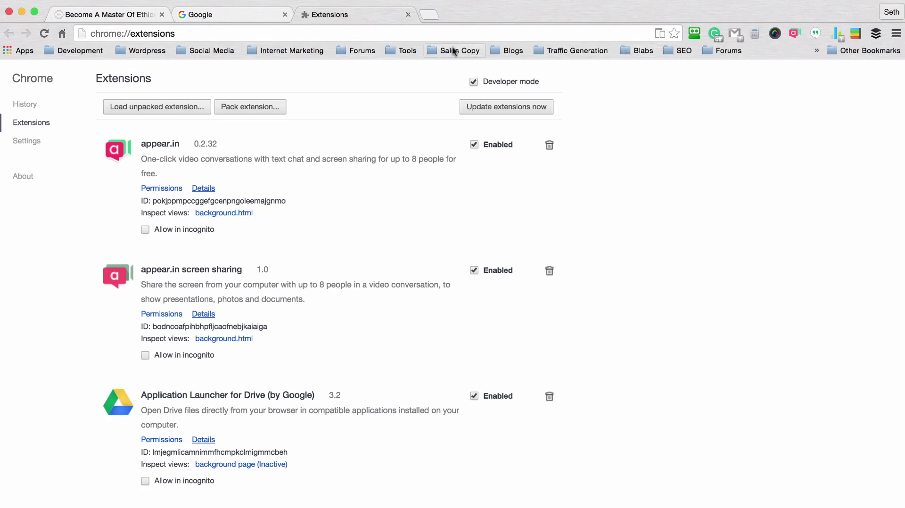
View the bookmarks in the Wordpress folder and the contents of its Wordpress Themes subfolder
left_click(143, 50)
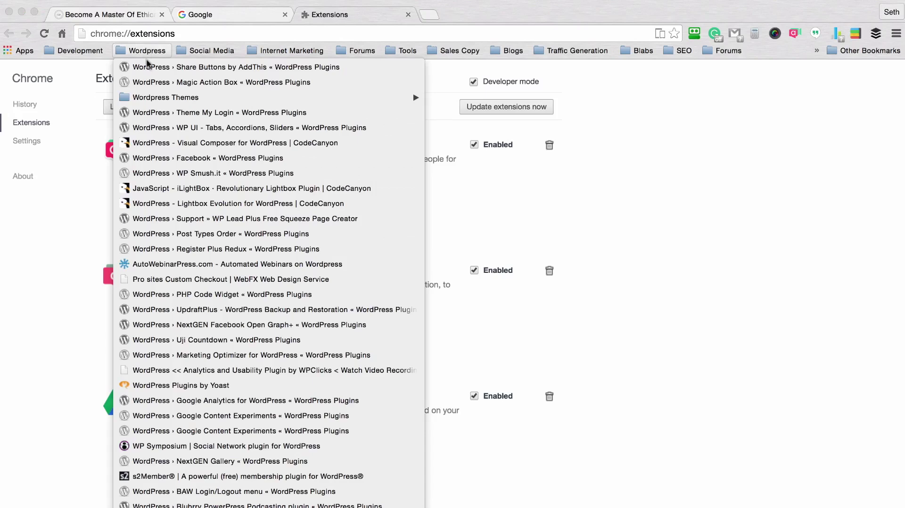
mouse_move(168, 100)
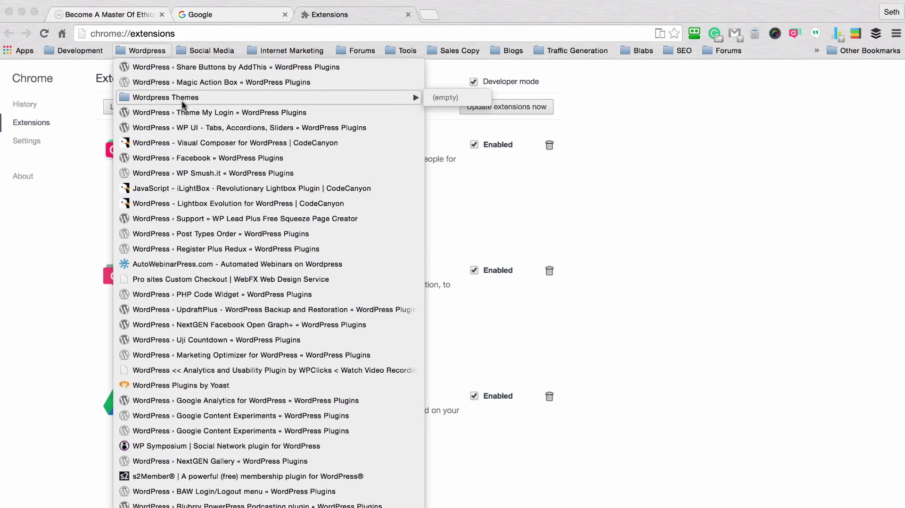
mouse_move(211, 94)
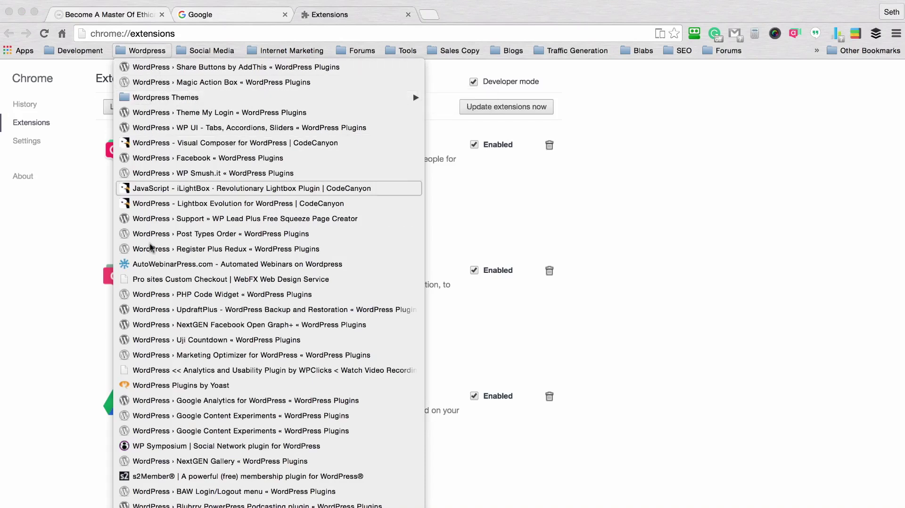
left_click(148, 52)
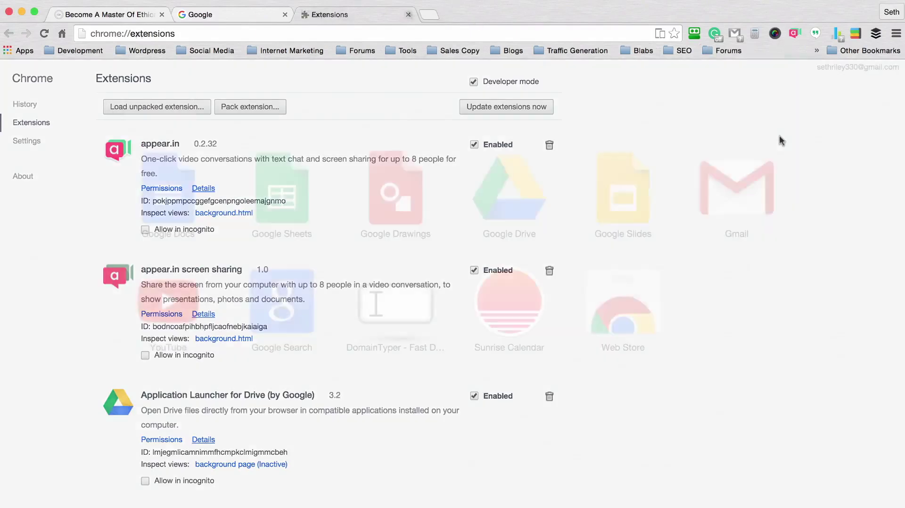
Close the Extensions page and open the Chrome apps page from the bookmarks bar
left_click(409, 15)
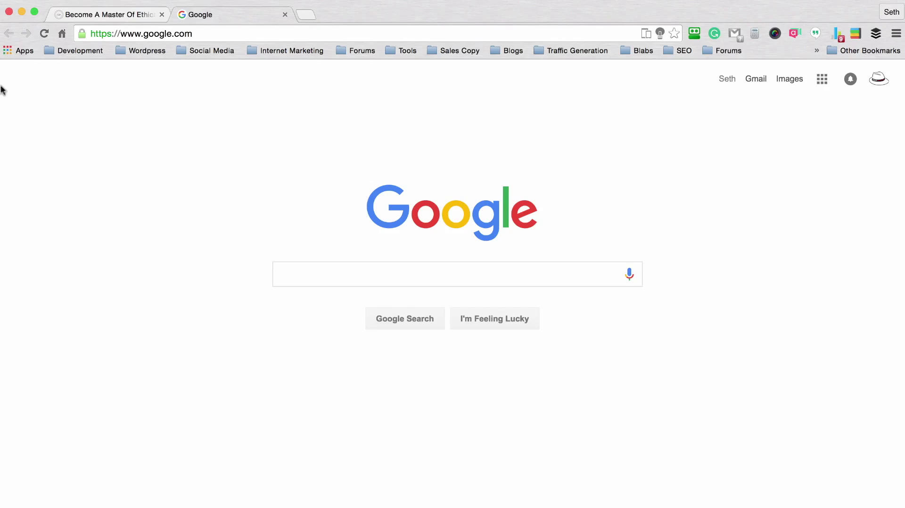
left_click(20, 52)
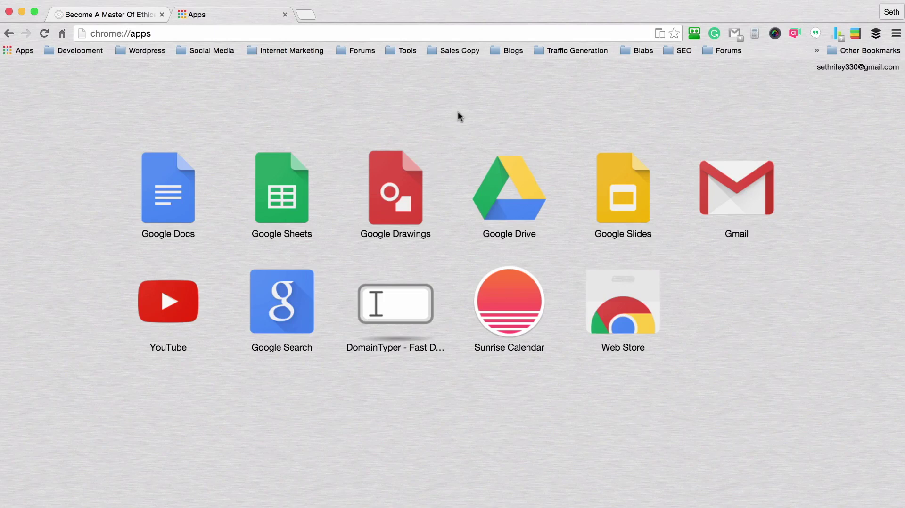
Try presentation mode and full-screen mode on the apps page, and return to the normal window
left_click(141, 0)
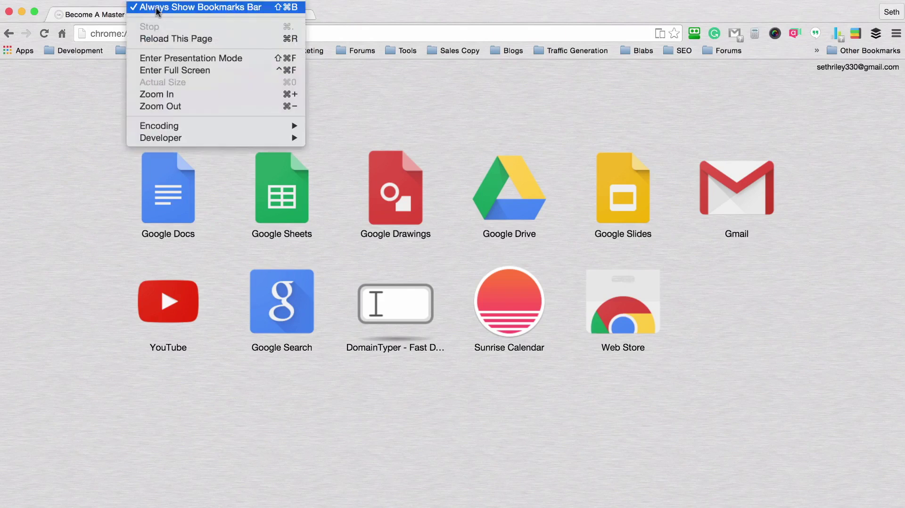
left_click(206, 59)
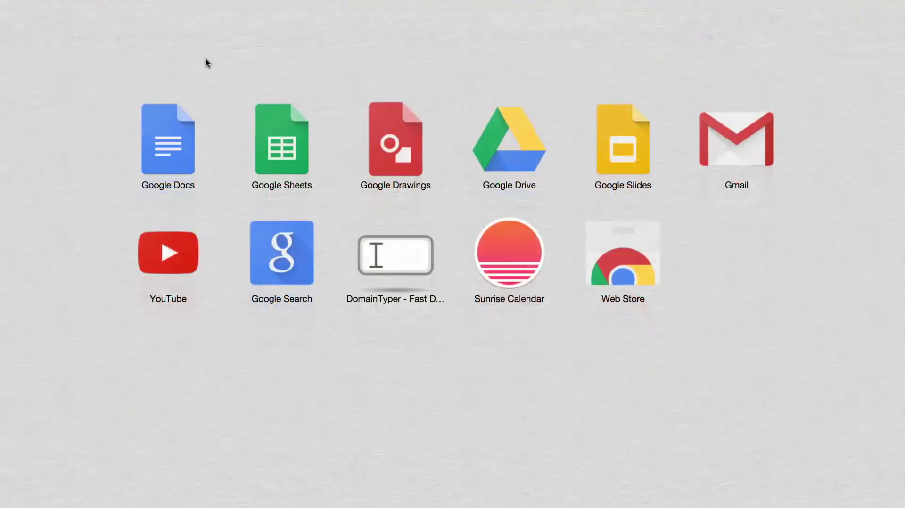
key("super+shift+f")
left_click(139, 2)
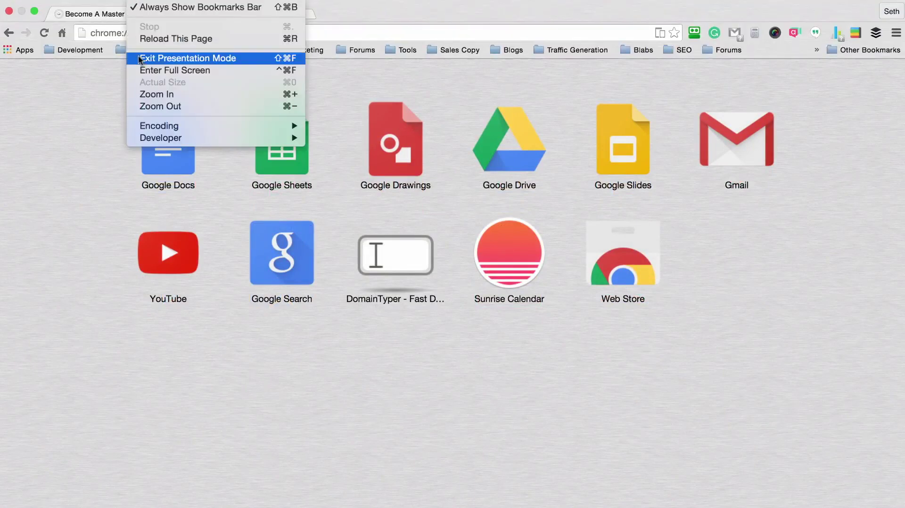
left_click(171, 70)
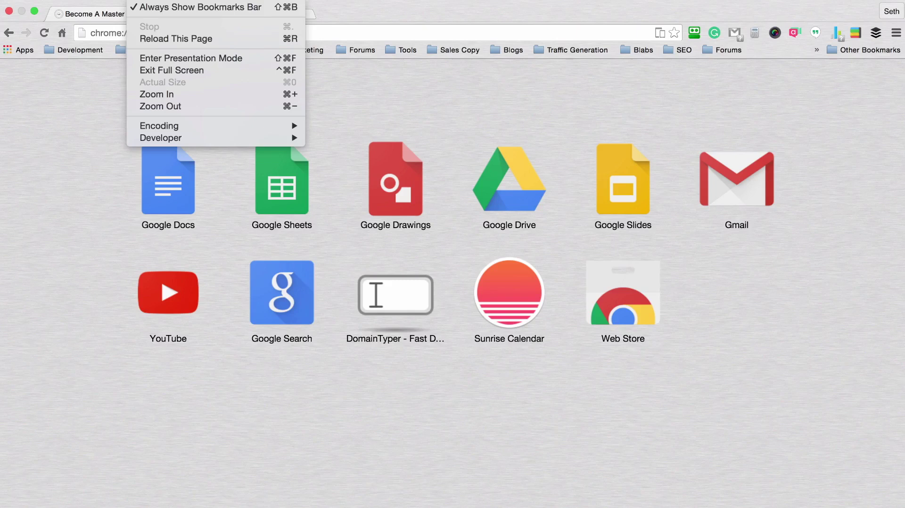
left_click(155, 70)
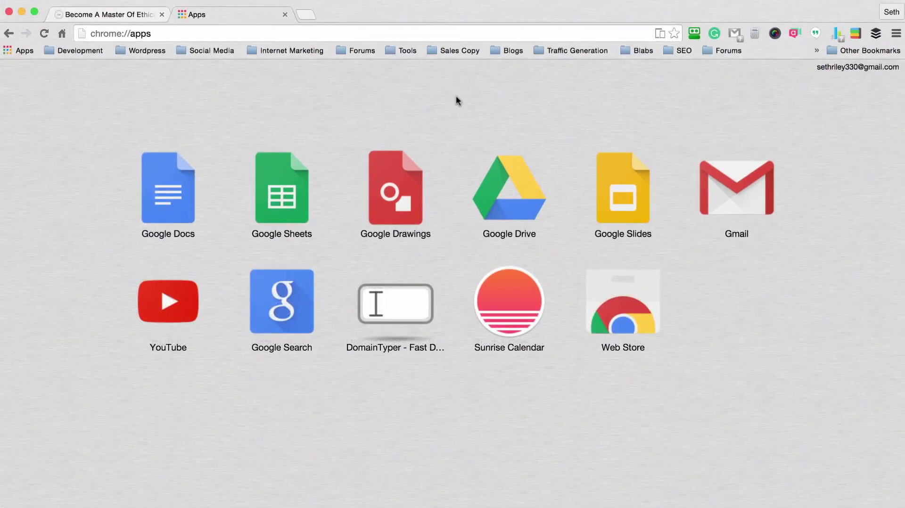